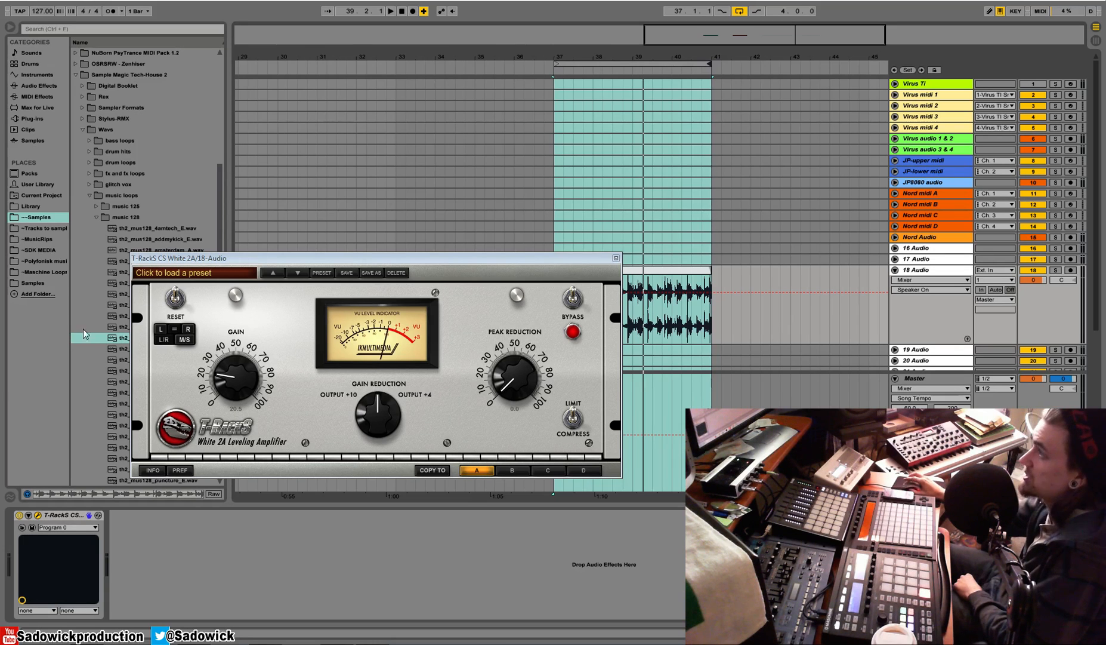
# Select the th2_mus128_filtration_A clip on track 18 and audition it with Peak Reduction at 0.
pyautogui.moveTo(459, 257); pyautogui.dragTo(508, 299)
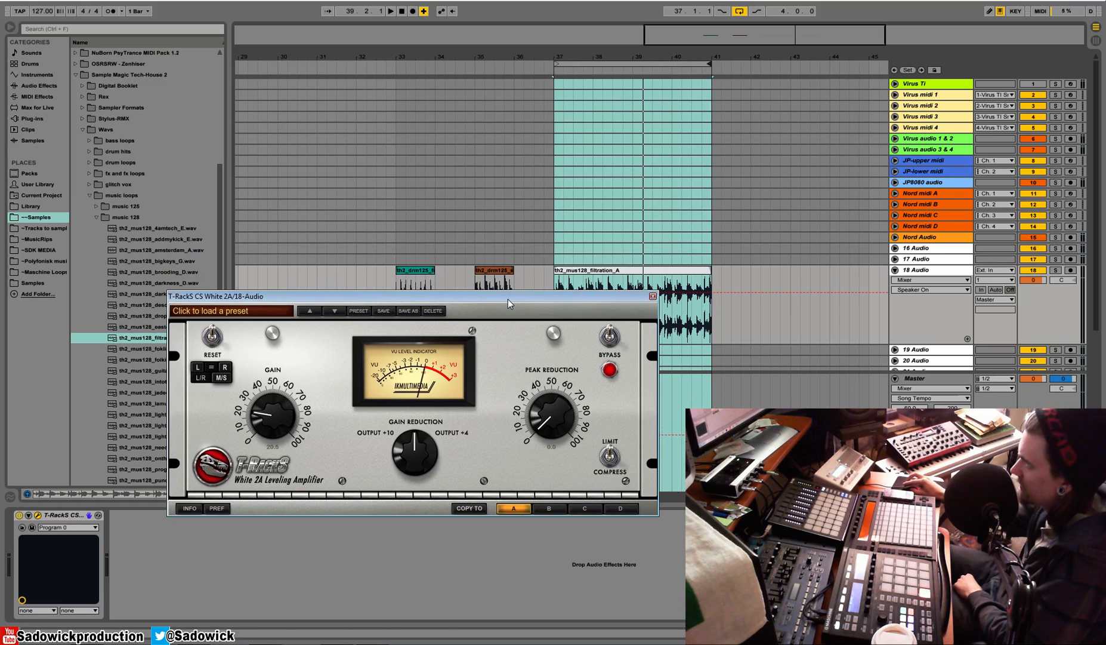
pyautogui.click(589, 272)
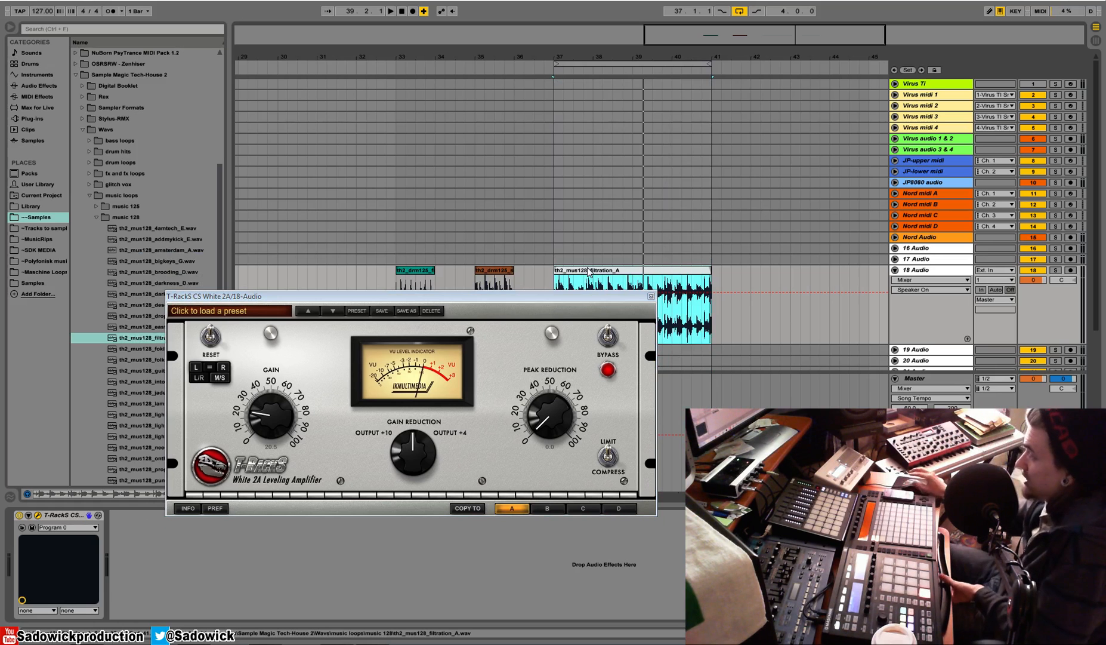
pyautogui.moveTo(573, 295); pyautogui.dragTo(577, 277)
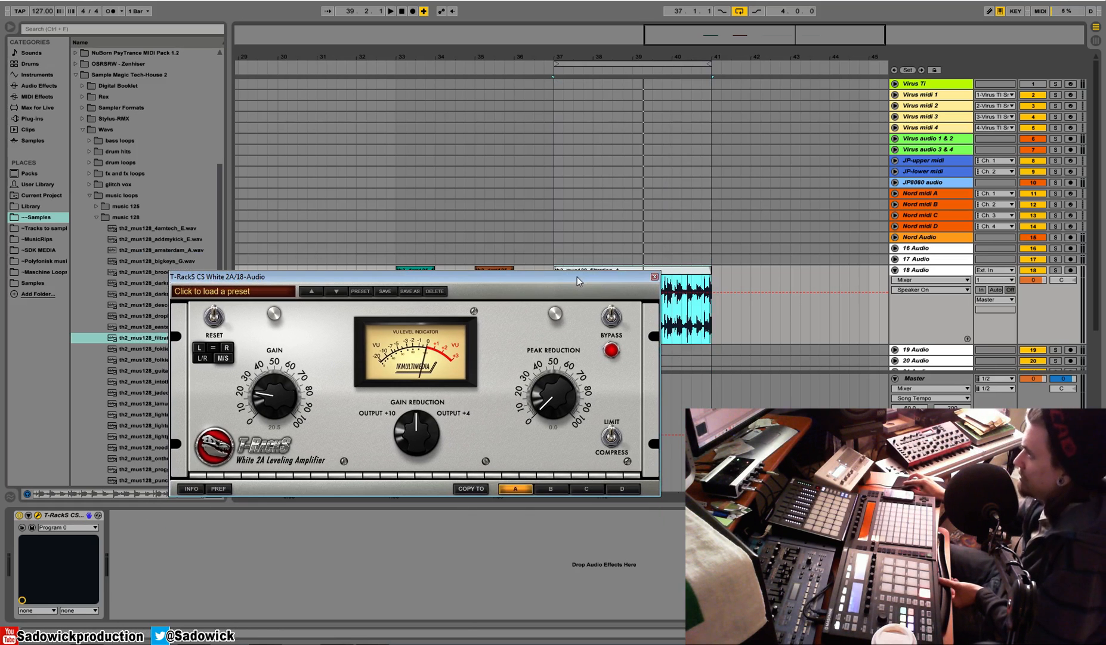
pyautogui.press('space')
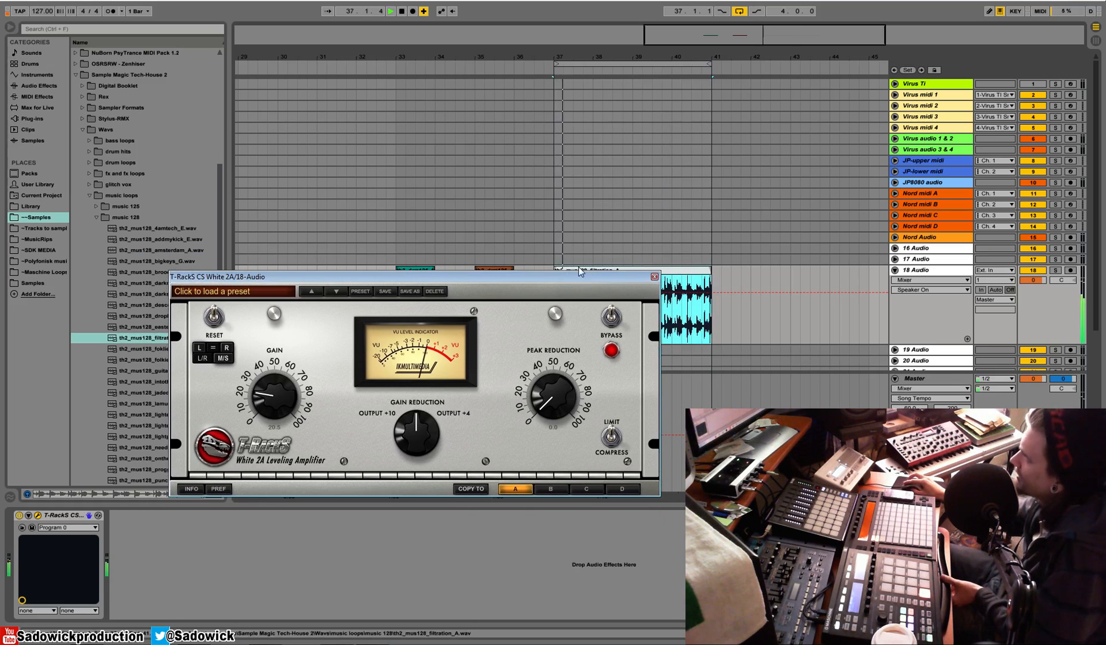
pyautogui.press('space')
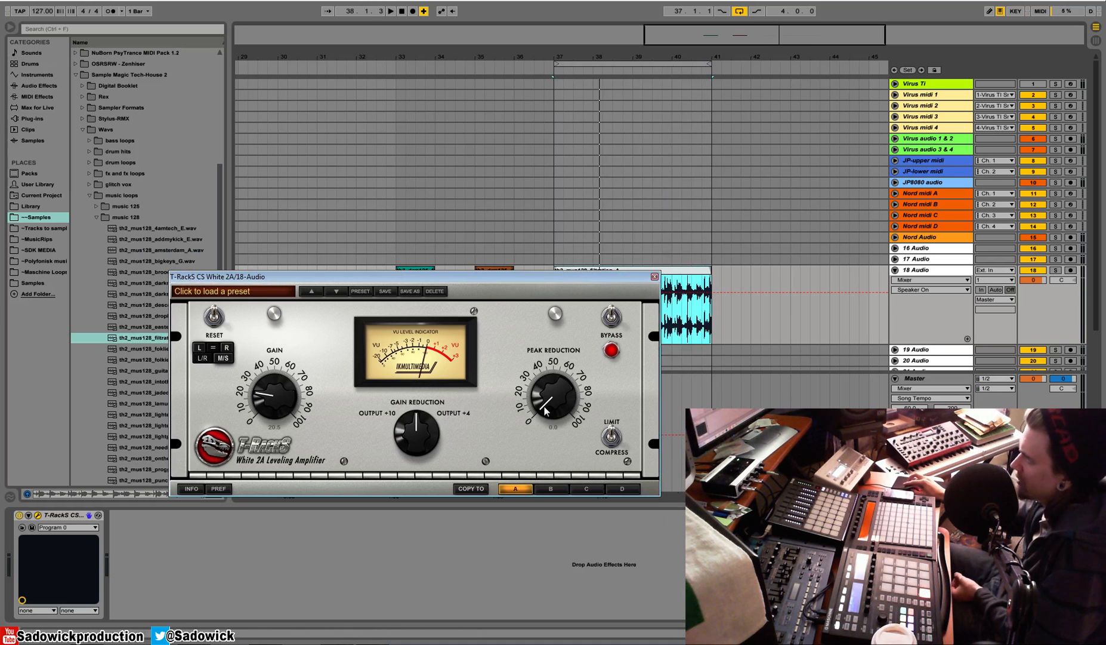
# Raise the compressor's Peak Reduction to about 26 while the filtration clip plays, comparing with the bypassed signal.
pyautogui.press('space')
pyautogui.moveTo(546, 391); pyautogui.dragTo(546, 380)
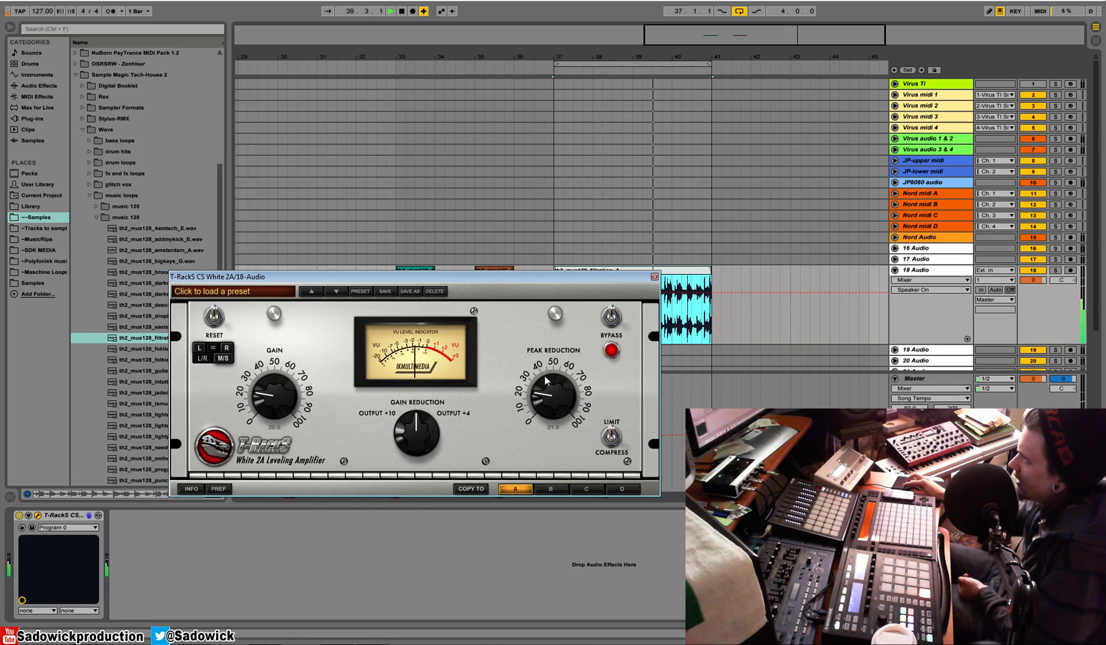
pyautogui.moveTo(546, 380)
pyautogui.mouseDown()
pyautogui.moveTo(545, 367)
pyautogui.moveTo(545, 383)
pyautogui.mouseUp()
pyautogui.click(617, 320)
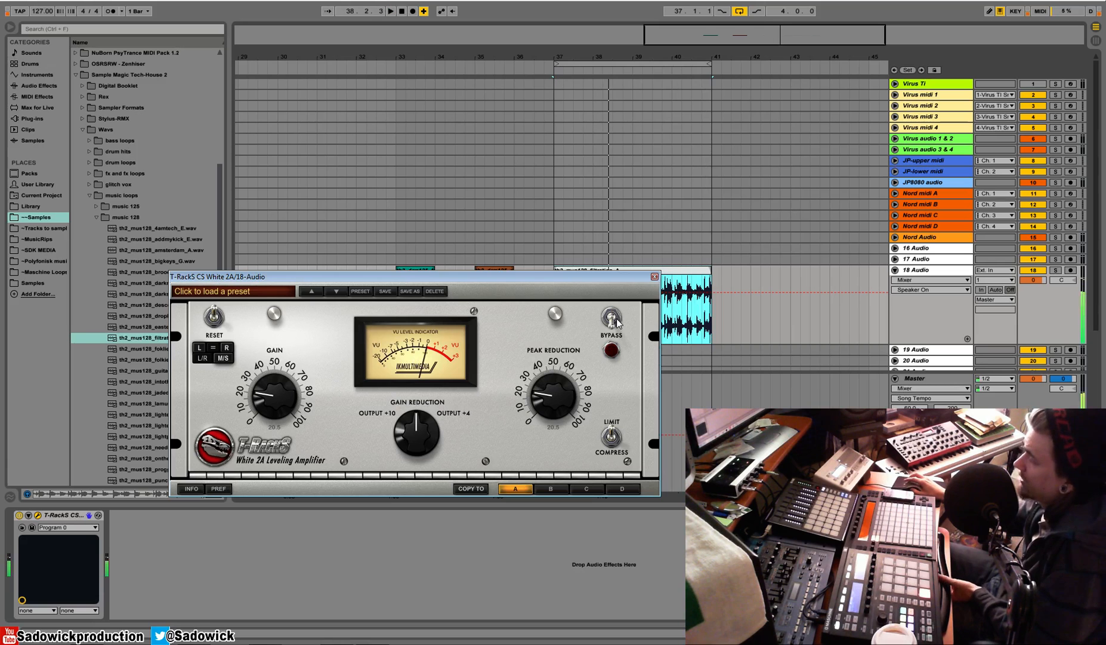
pyautogui.click(615, 319)
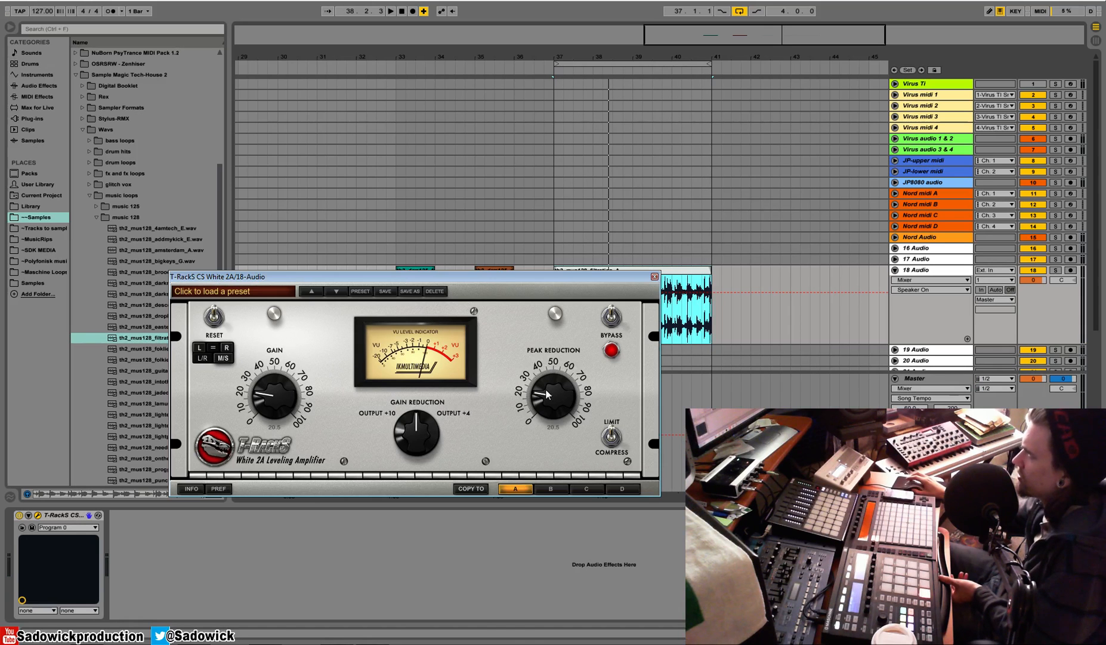
pyautogui.moveTo(548, 394)
pyautogui.mouseDown()
pyautogui.moveTo(556, 408)
pyautogui.moveTo(555, 398)
pyautogui.mouseUp()
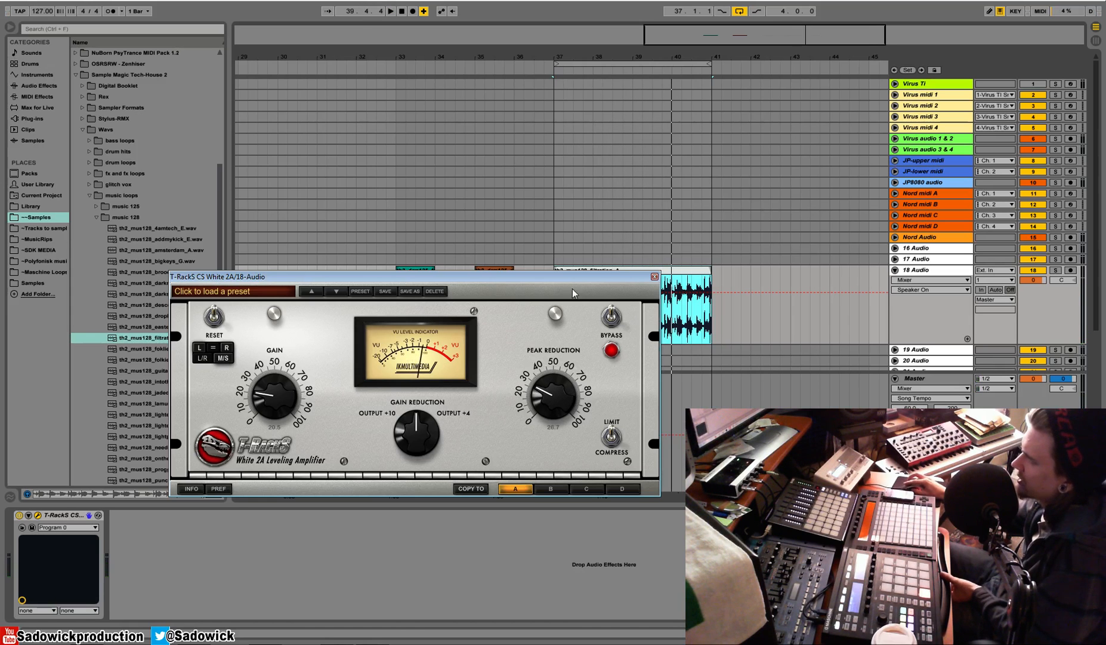
# Loop the one-bar green clip at bar 33 and reset the compressor's Peak Reduction to 0.
pyautogui.moveTo(579, 277); pyautogui.dragTo(590, 302)
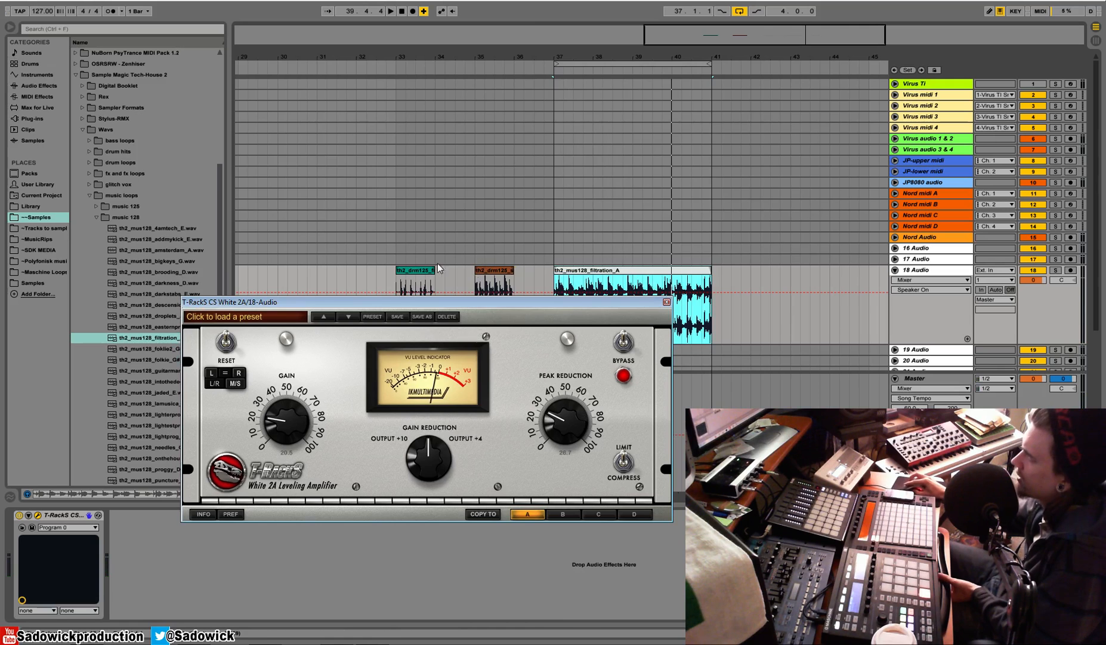
pyautogui.rightClick(416, 270)
pyautogui.click(471, 400)
pyautogui.moveTo(535, 303); pyautogui.dragTo(547, 243)
pyautogui.moveTo(591, 370); pyautogui.dragTo(555, 394)
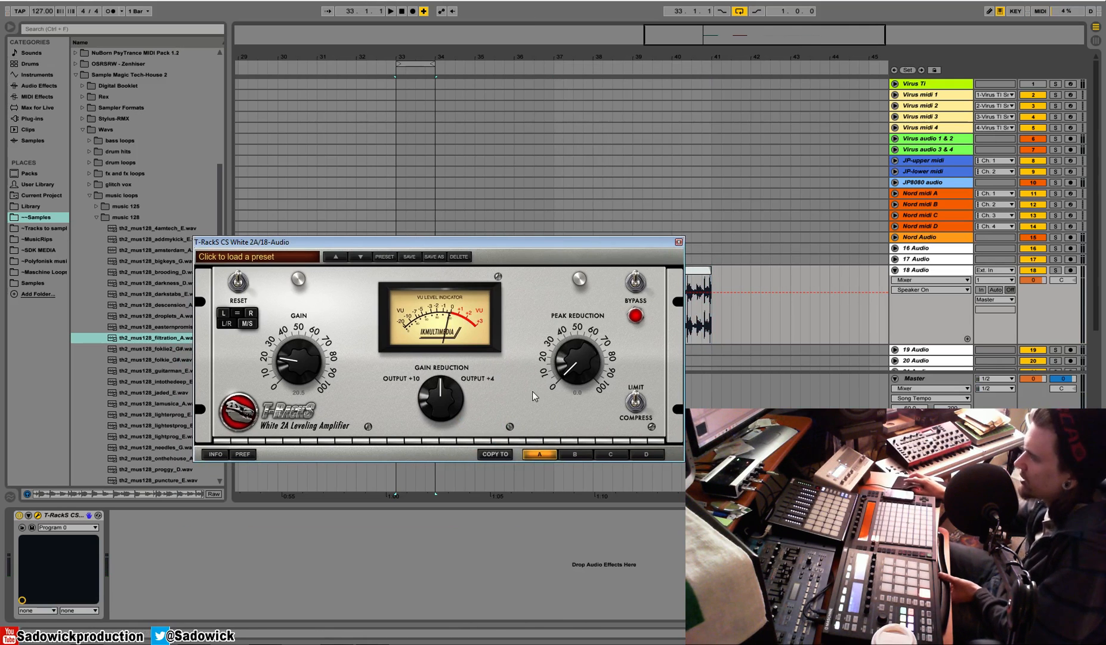
# Play the bar 33 loop and set Peak Reduction to about 70 and Gain to about 38.
pyautogui.press('space')
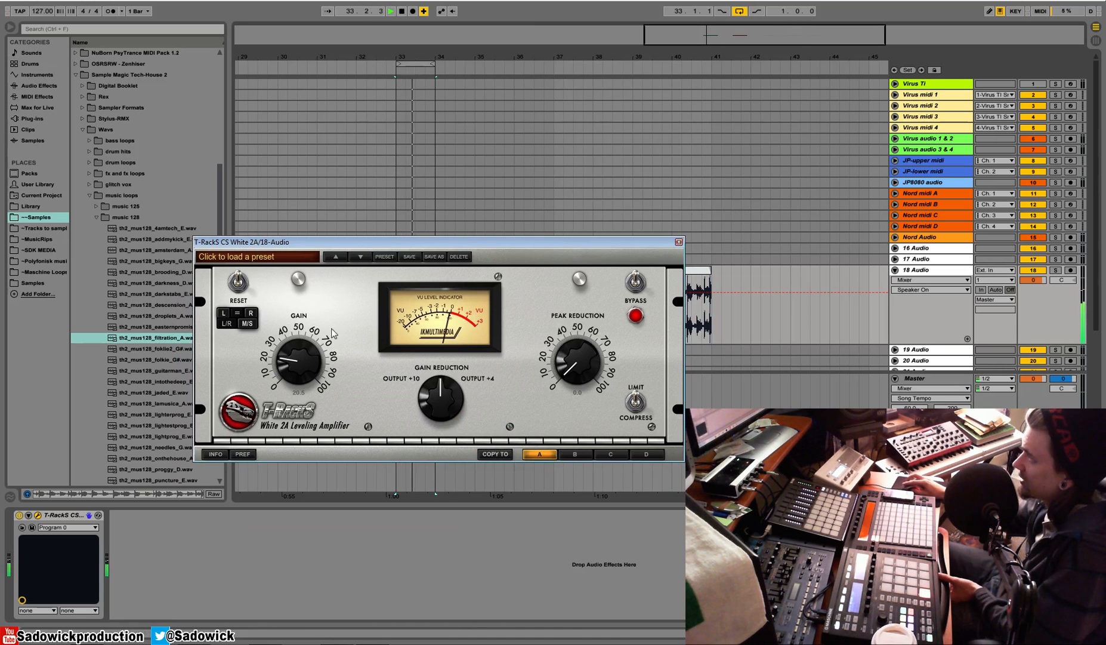
pyautogui.moveTo(303, 365); pyautogui.dragTo(305, 365)
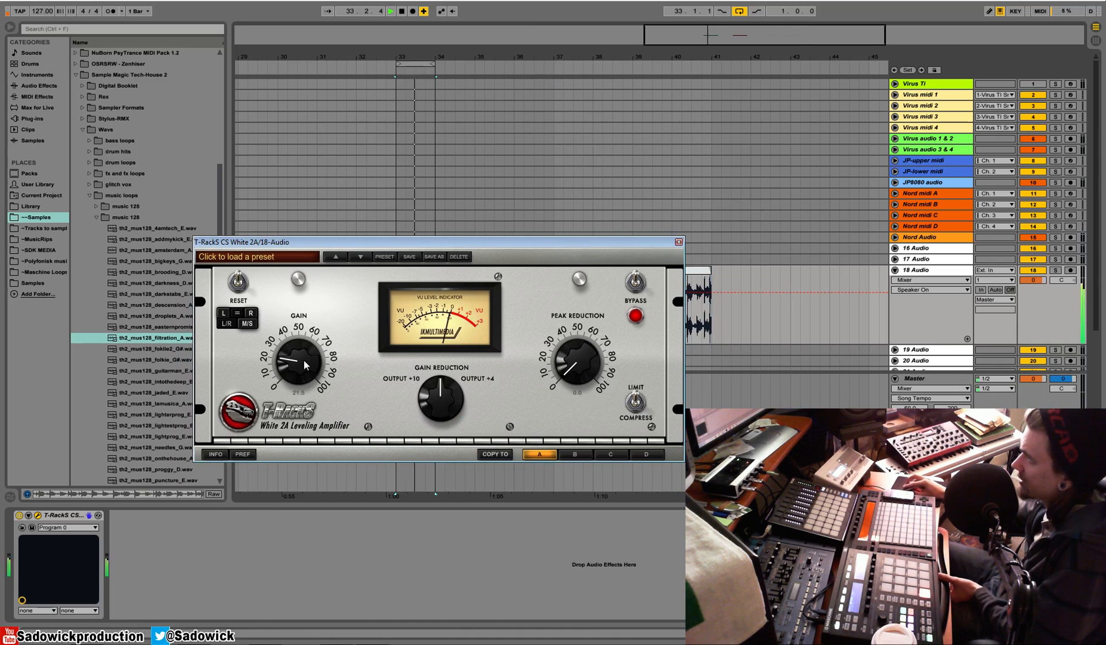
pyautogui.moveTo(576, 360); pyautogui.dragTo(581, 294)
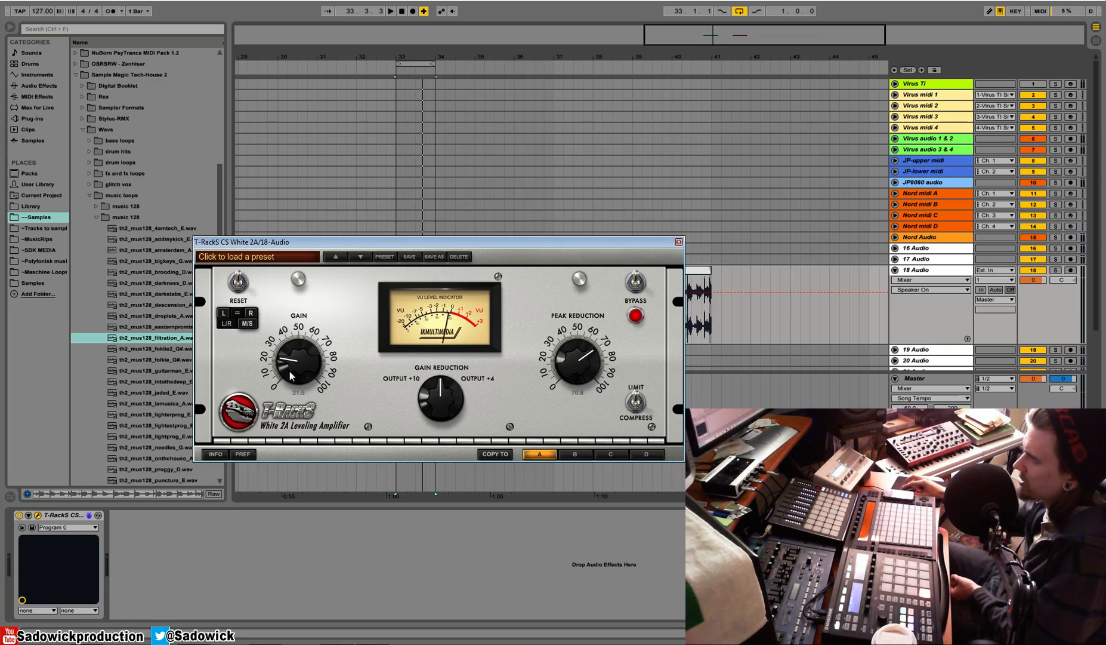
pyautogui.press('space')
pyautogui.moveTo(291, 375); pyautogui.dragTo(289, 357)
pyautogui.press('space')
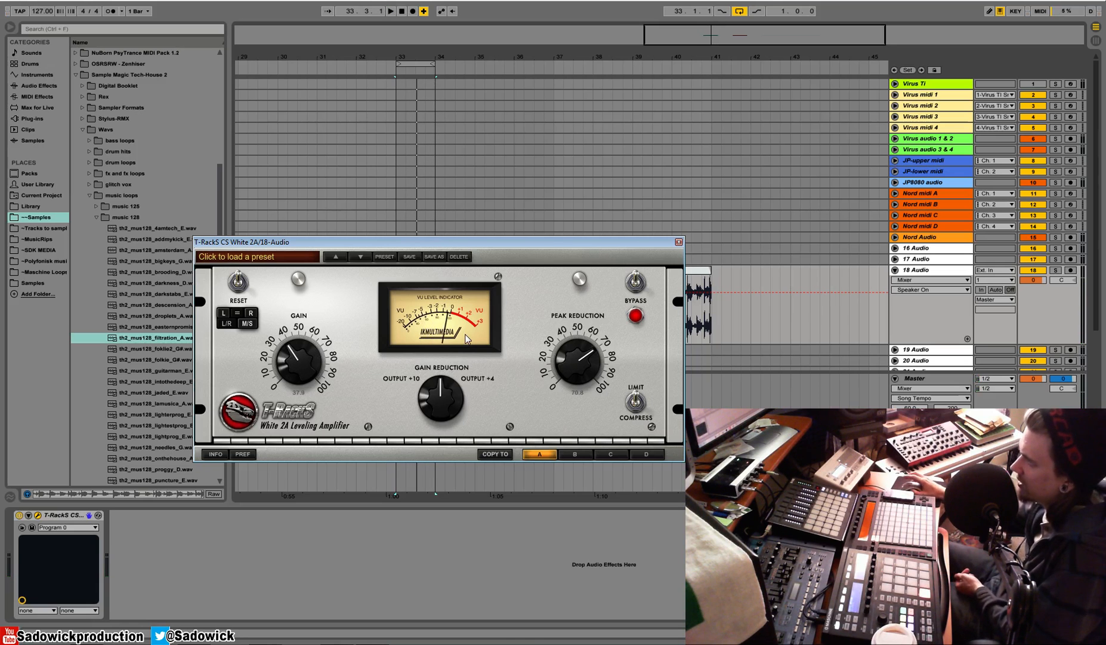
# Lower Peak Reduction to about 44 during playback and compare the compressed loop with the bypassed signal.
pyautogui.press('space')
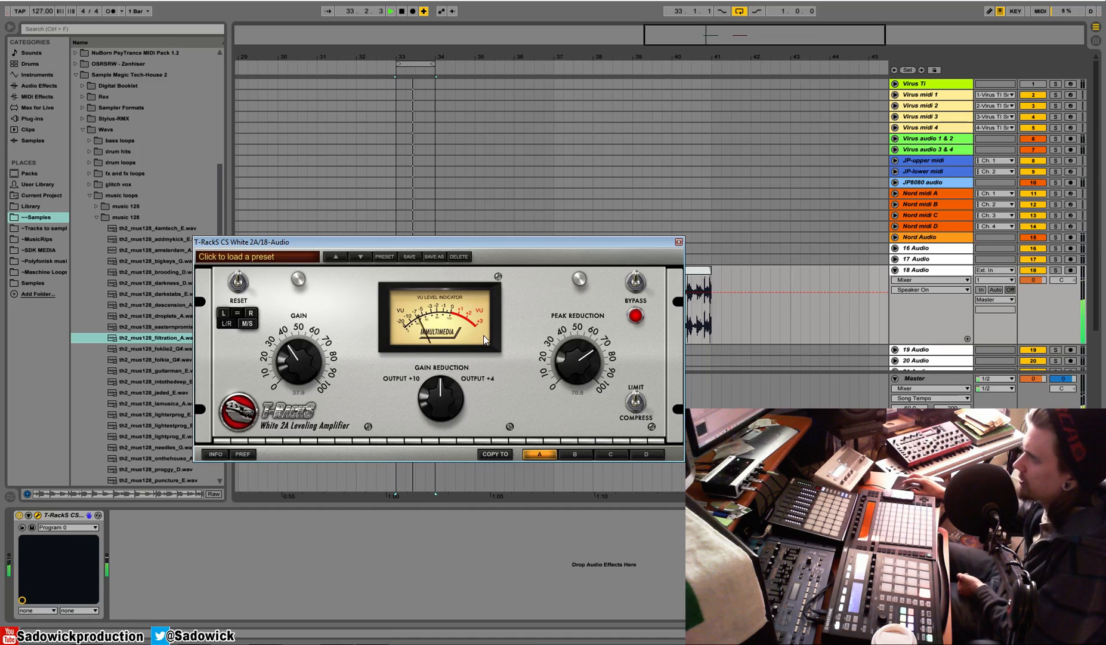
pyautogui.moveTo(579, 361); pyautogui.dragTo(582, 385)
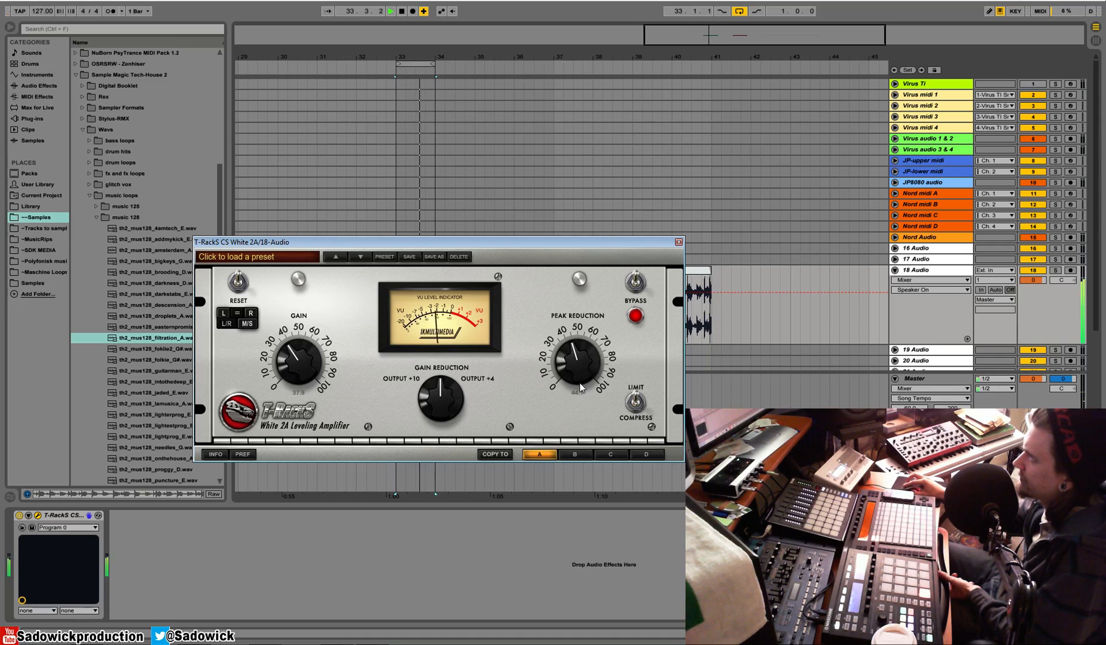
pyautogui.click(637, 287)
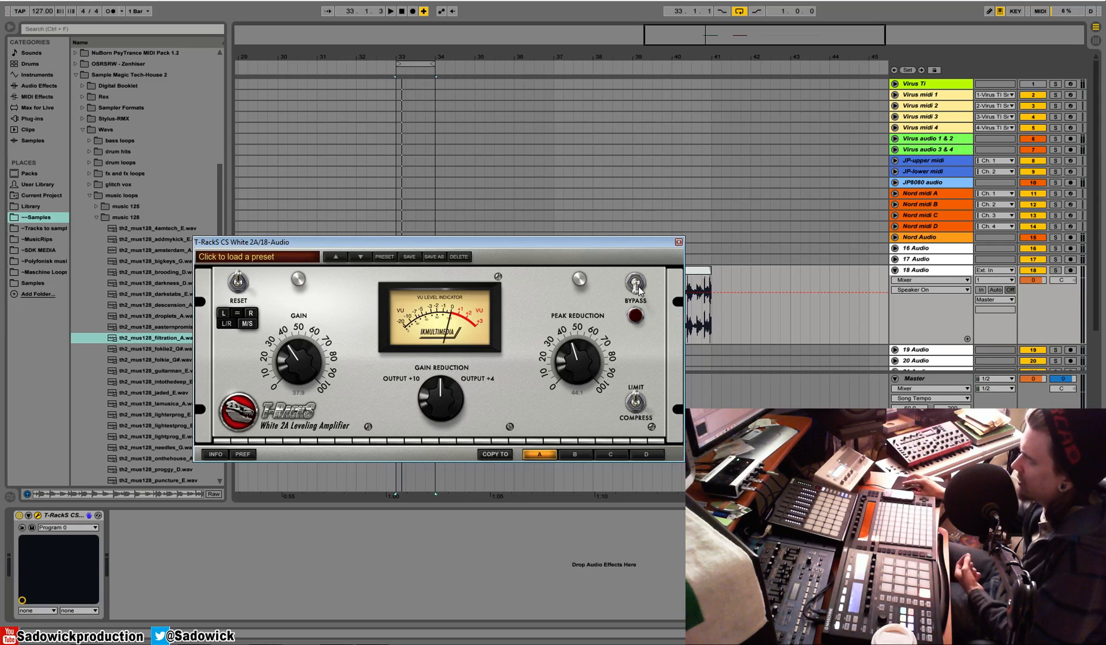
pyautogui.press('space')
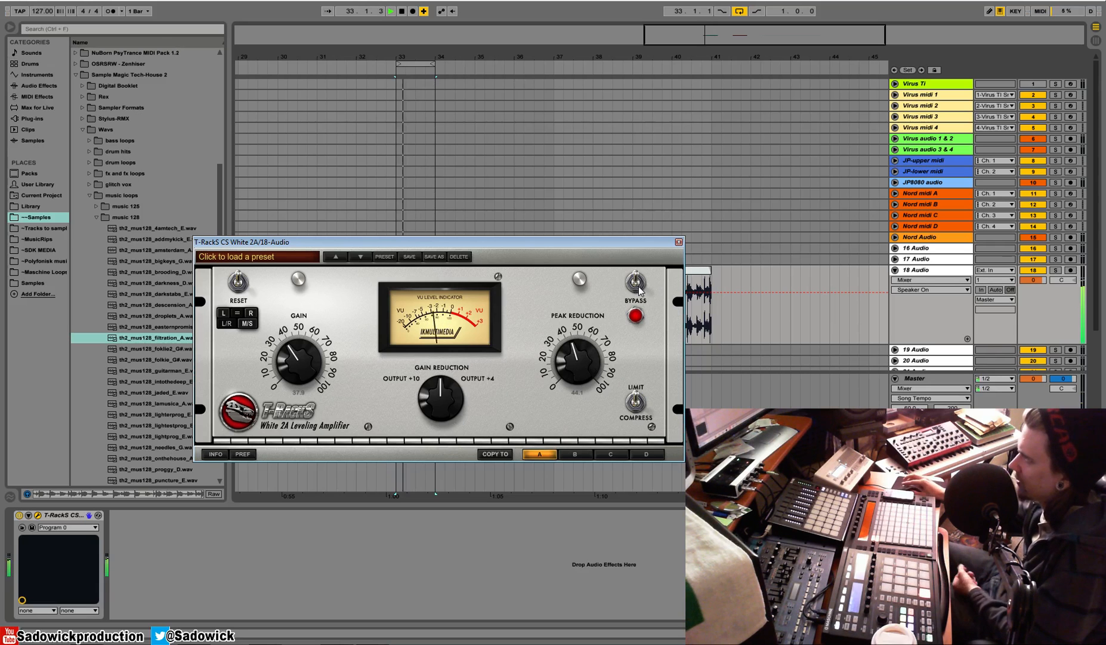
pyautogui.press('space')
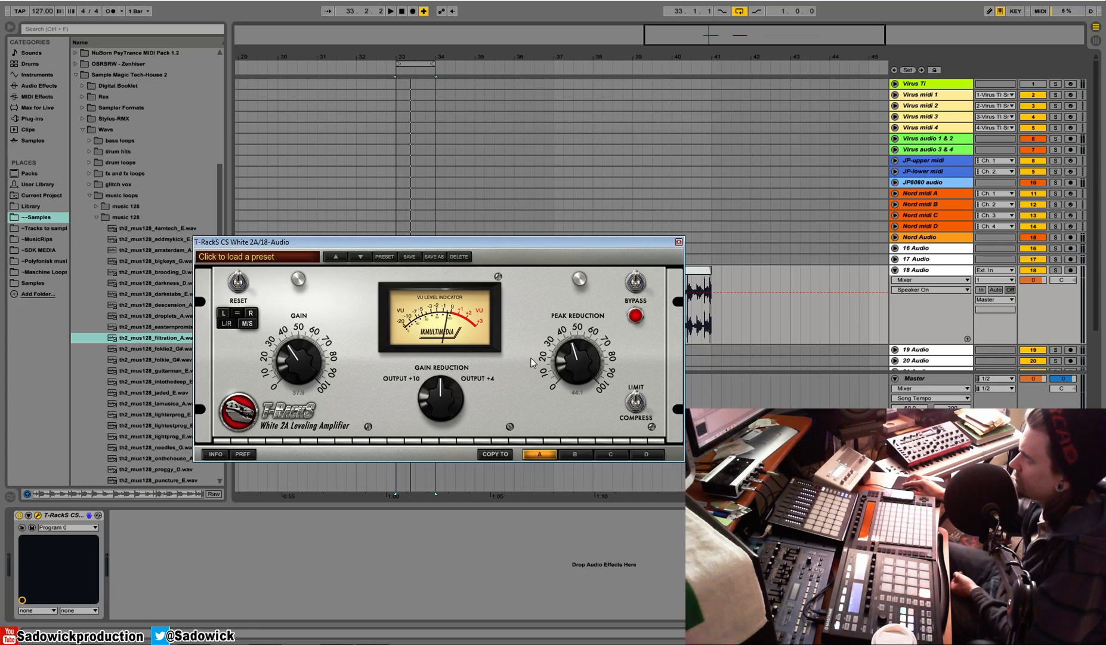
# Reset Peak Reduction to 0, sweep Gain up and back to about 25, and play the loop.
pyautogui.moveTo(559, 361); pyautogui.dragTo(560, 388)
pyautogui.moveTo(318, 358); pyautogui.dragTo(318, 320)
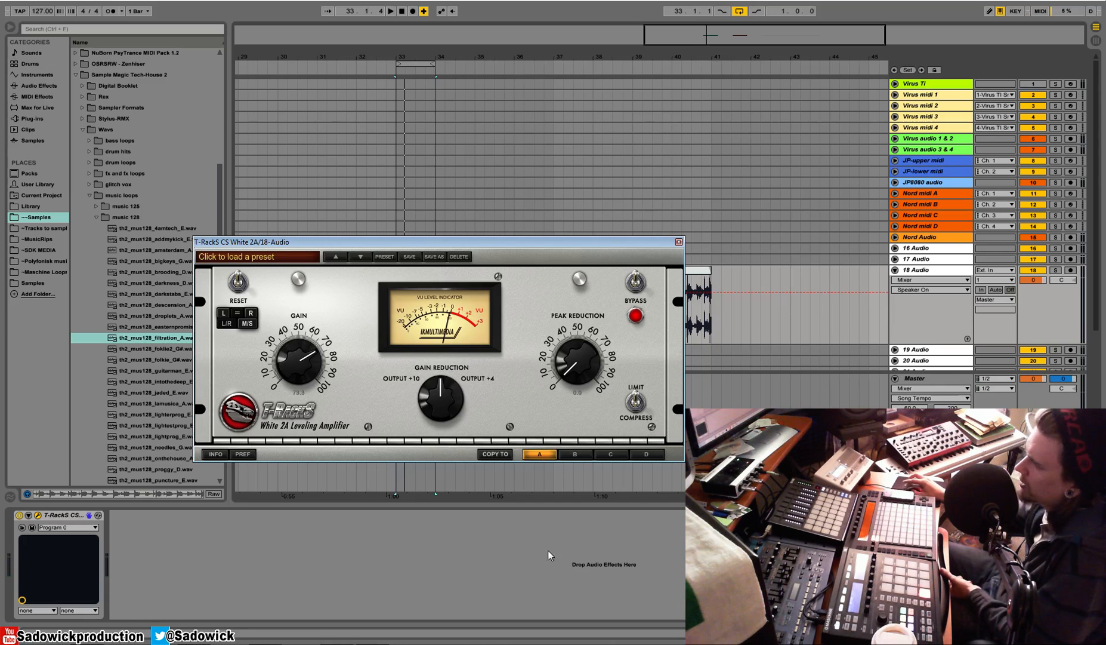
pyautogui.moveTo(290, 362); pyautogui.dragTo(292, 403)
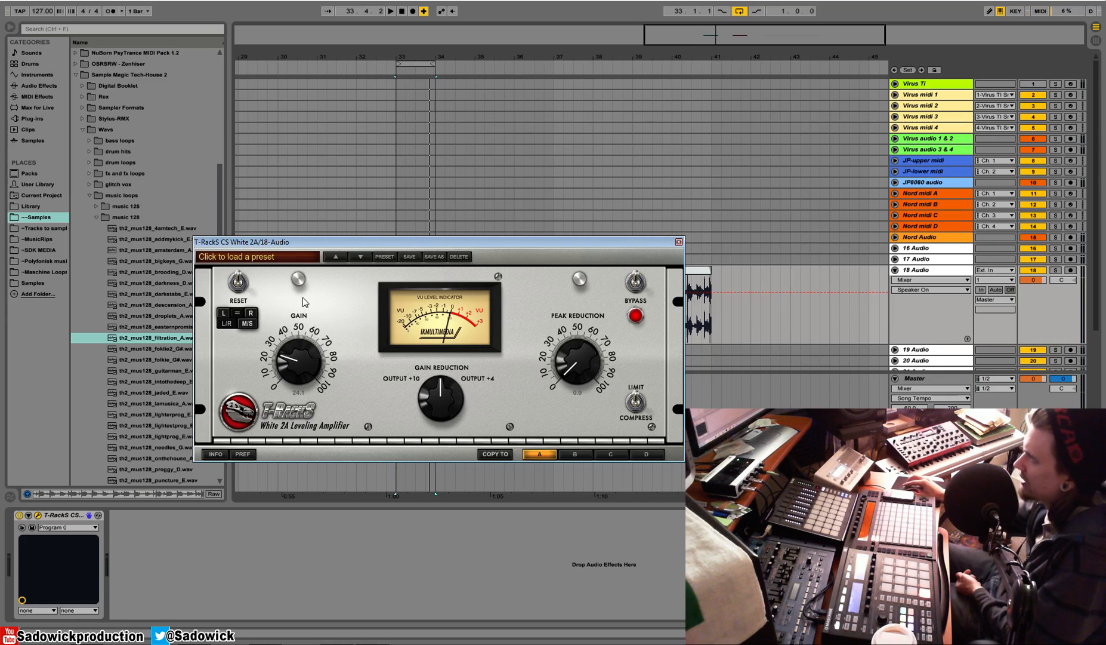
pyautogui.moveTo(301, 360); pyautogui.dragTo(301, 360)
pyautogui.press('space')
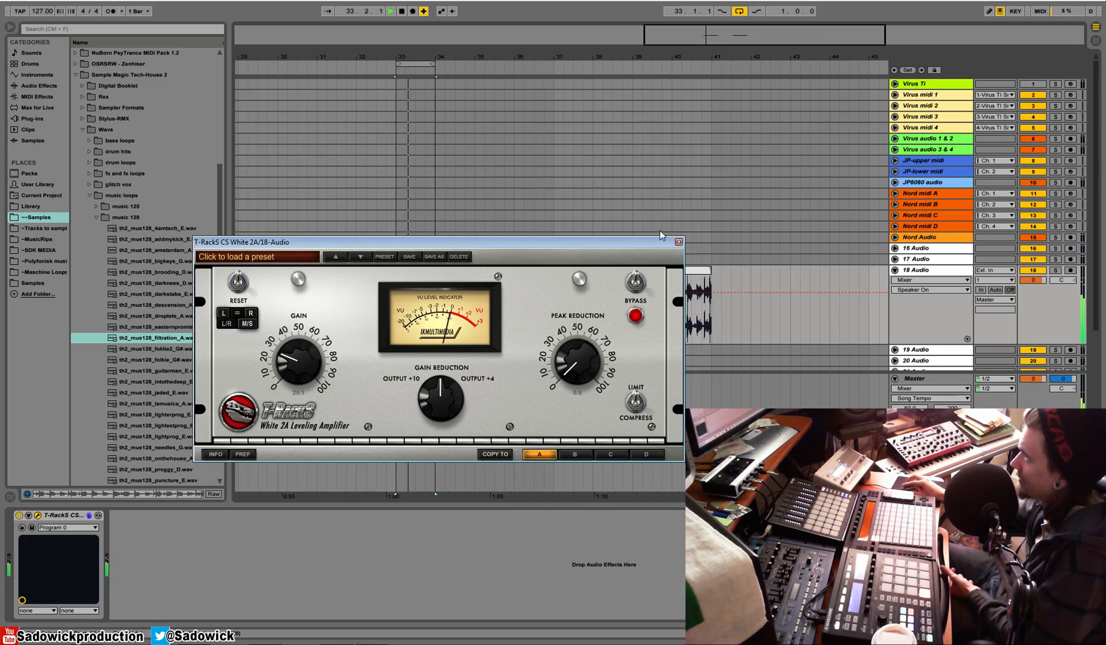
# Move the one-bar loop to the brown clip at bar 35 and set Gain to about 22 during playback.
pyautogui.moveTo(556, 242); pyautogui.dragTo(563, 285)
pyautogui.moveTo(419, 64); pyautogui.dragTo(498, 67)
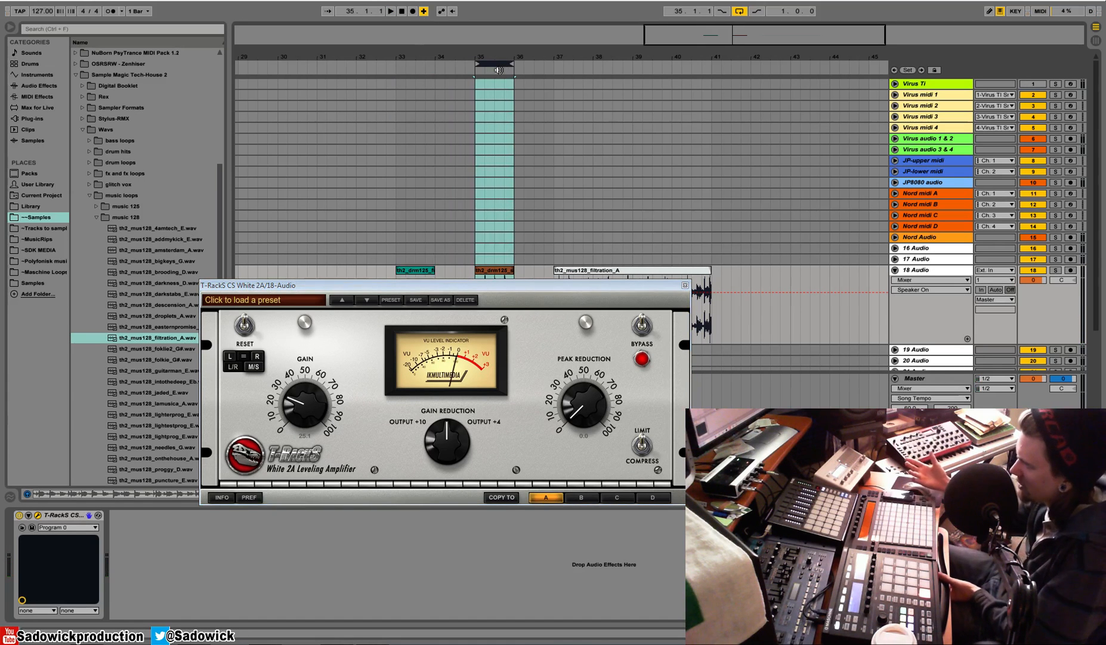
pyautogui.press('space')
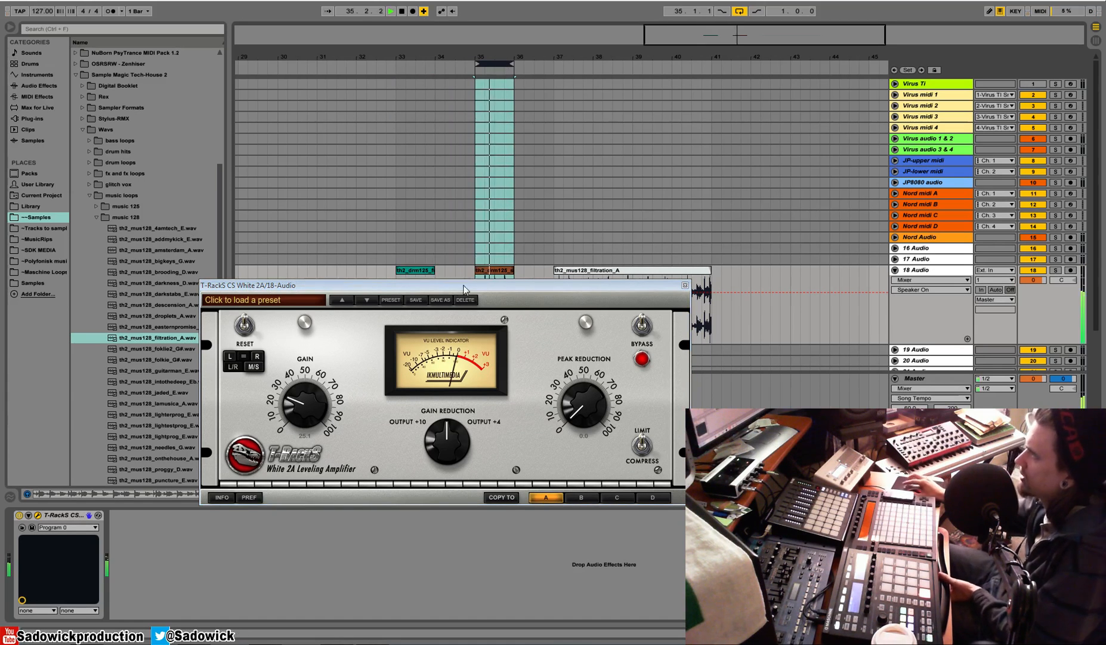
pyautogui.moveTo(314, 395)
pyautogui.mouseDown()
pyautogui.moveTo(308, 412)
pyautogui.moveTo(309, 399)
pyautogui.mouseUp()
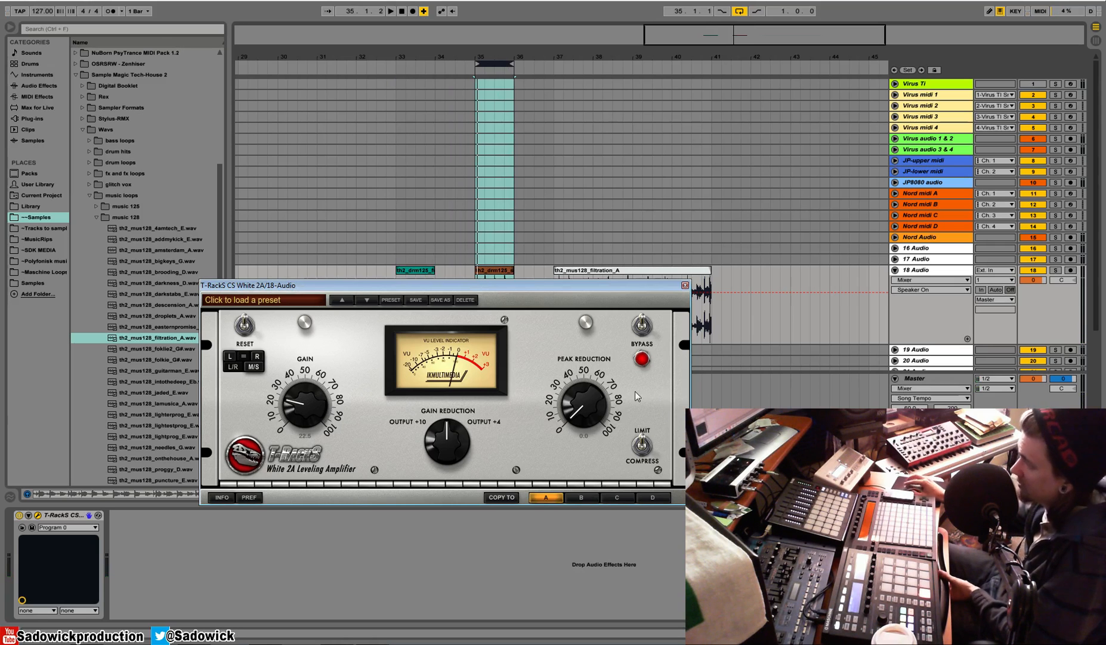
# Set Peak Reduction to about 16 and Gain to about 24, comparing the result with the bypassed signal.
pyautogui.moveTo(592, 409); pyautogui.dragTo(583, 388)
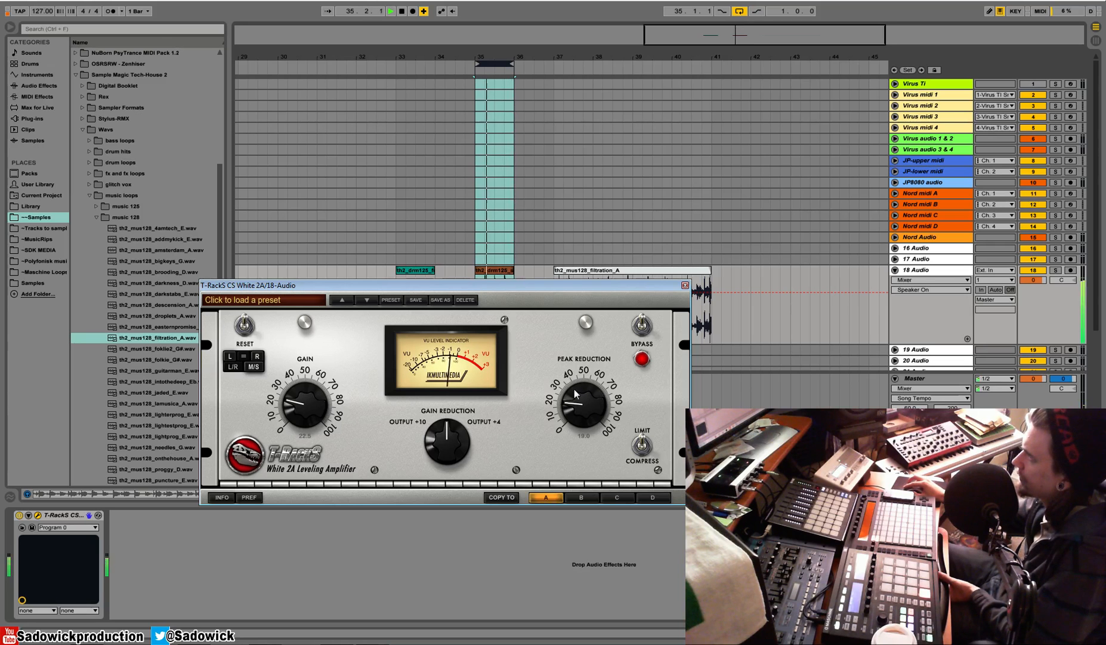
pyautogui.click(649, 329)
pyautogui.click(649, 330)
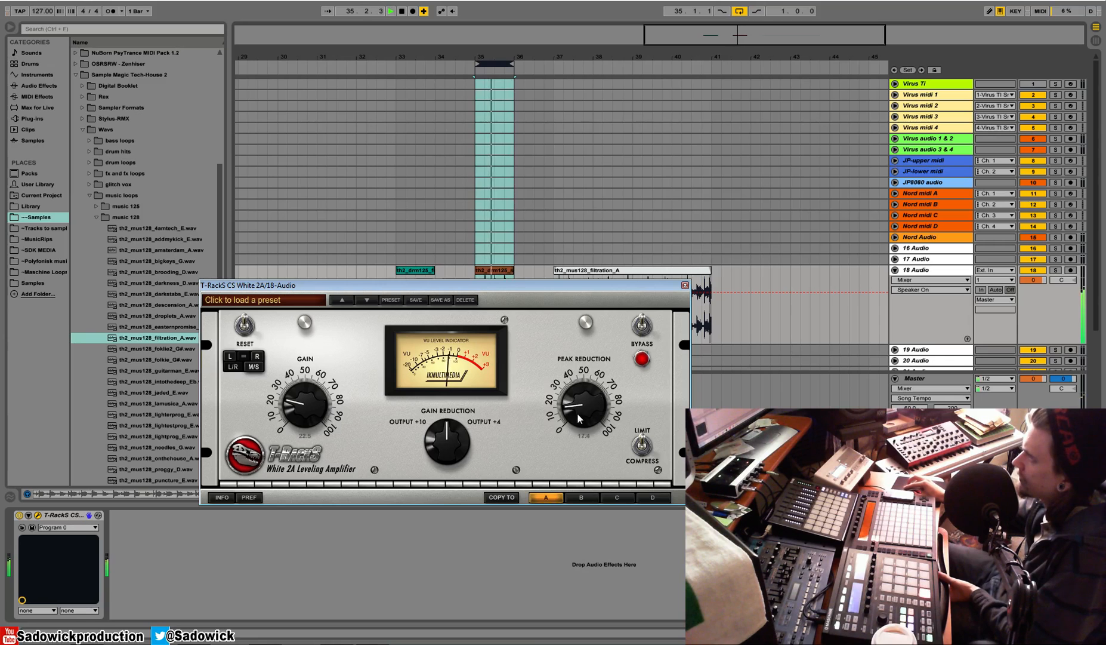
pyautogui.moveTo(579, 401); pyautogui.dragTo(578, 399)
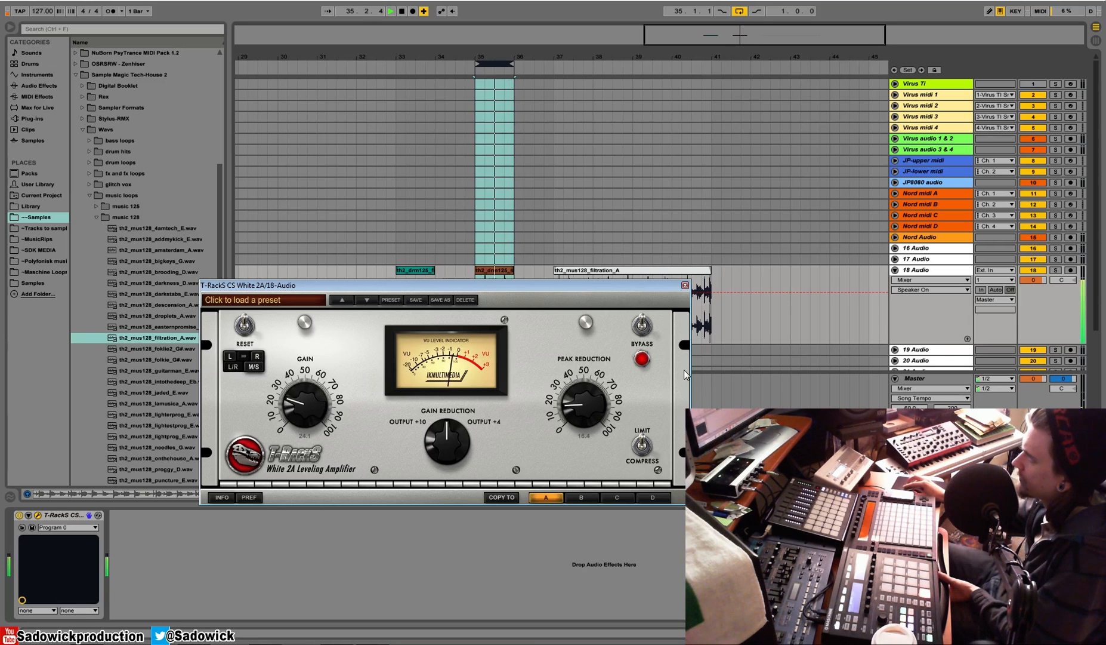
pyautogui.click(642, 325)
pyautogui.click(643, 327)
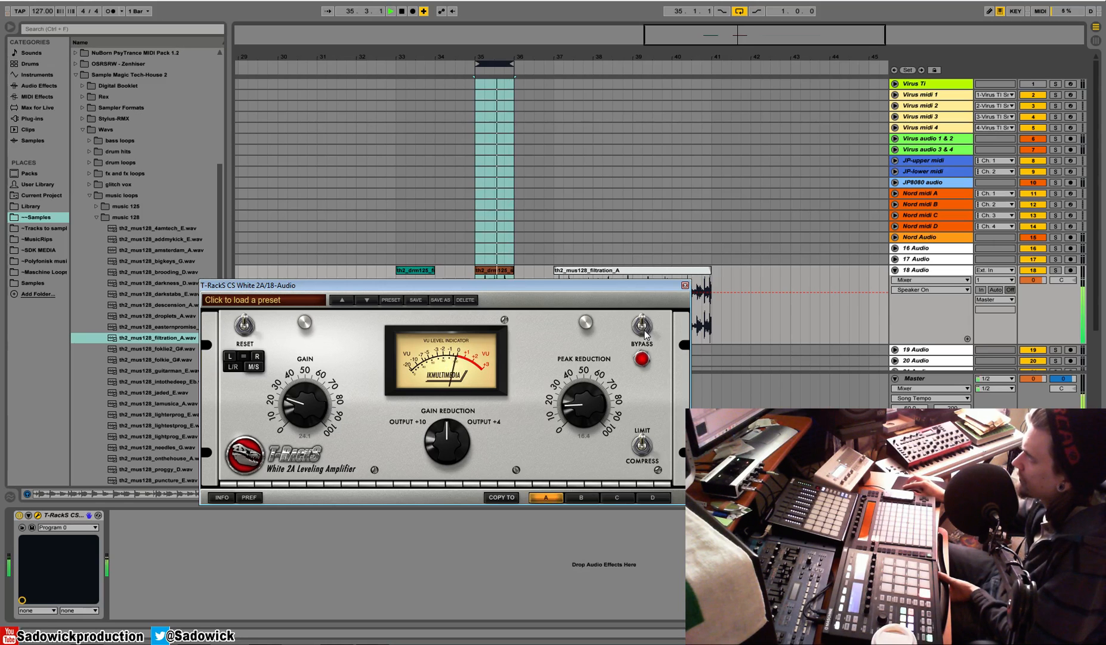
# Try the Output +10 meter mode, switch the VU meter to Output +4, and play the loop.
pyautogui.moveTo(443, 460); pyautogui.dragTo(445, 502)
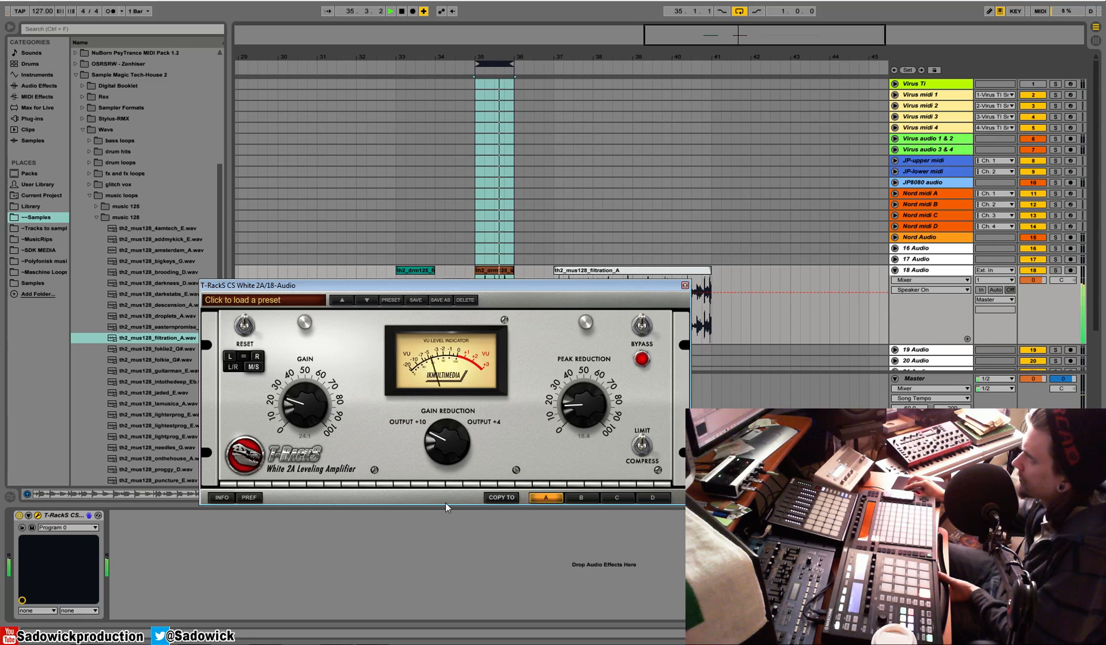
pyautogui.press('space')
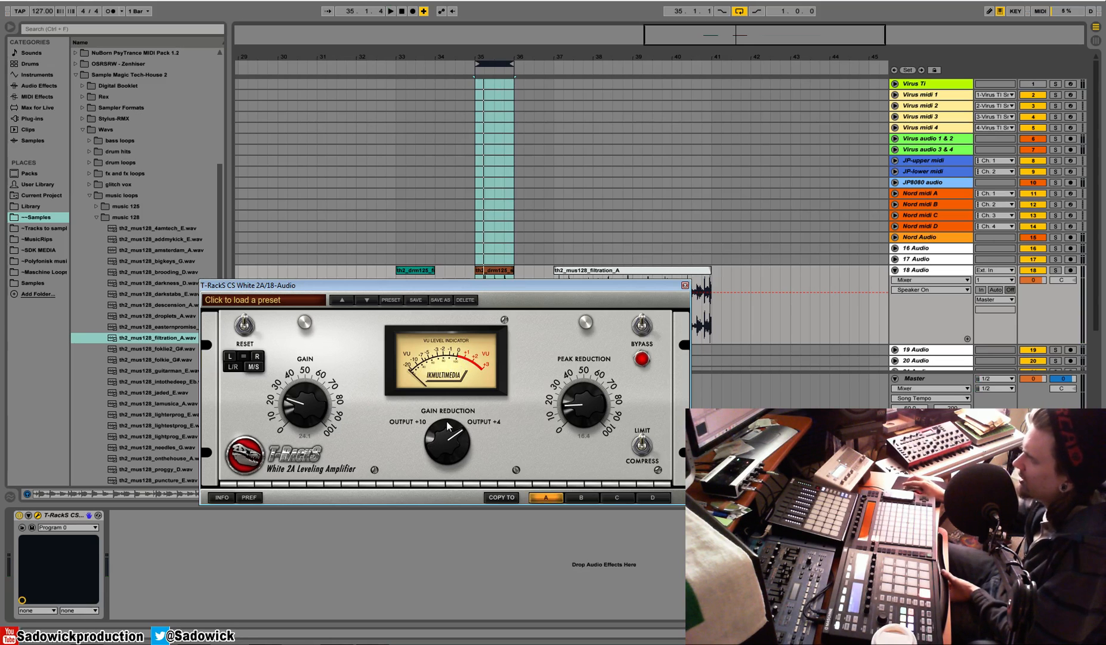
pyautogui.press('space')
pyautogui.press('space')
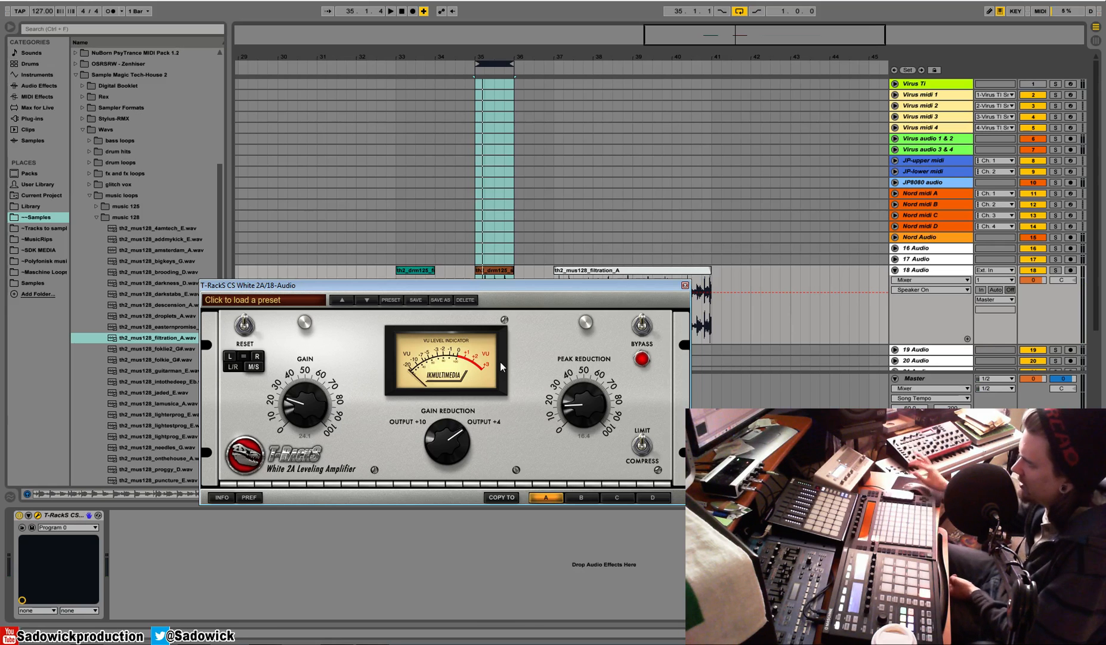
pyautogui.press('space')
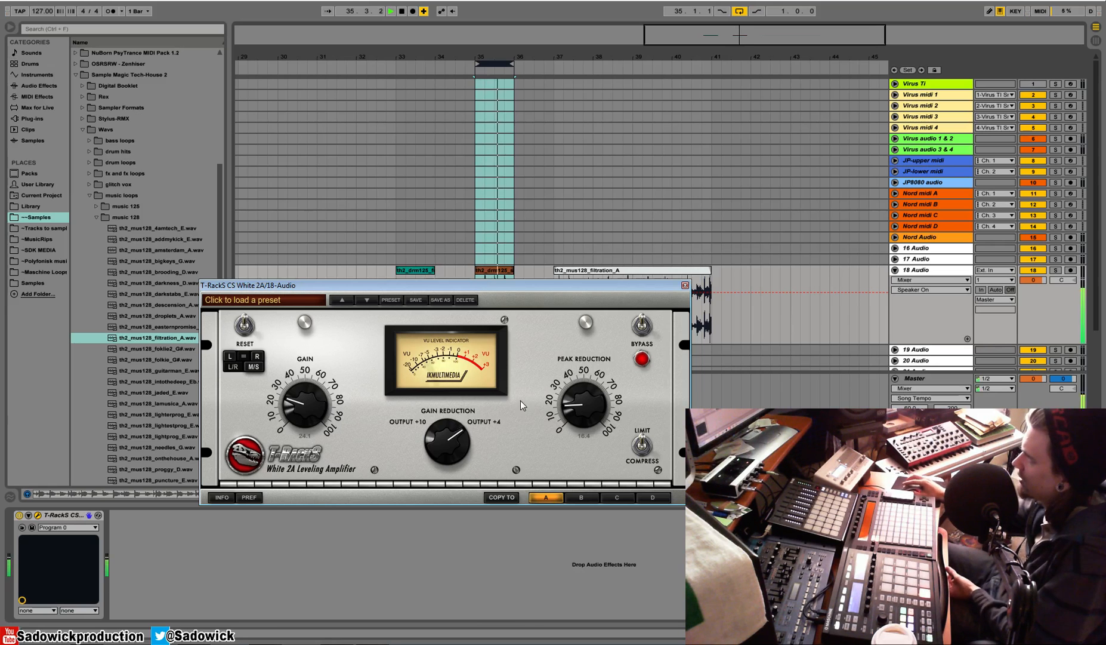
pyautogui.press('space')
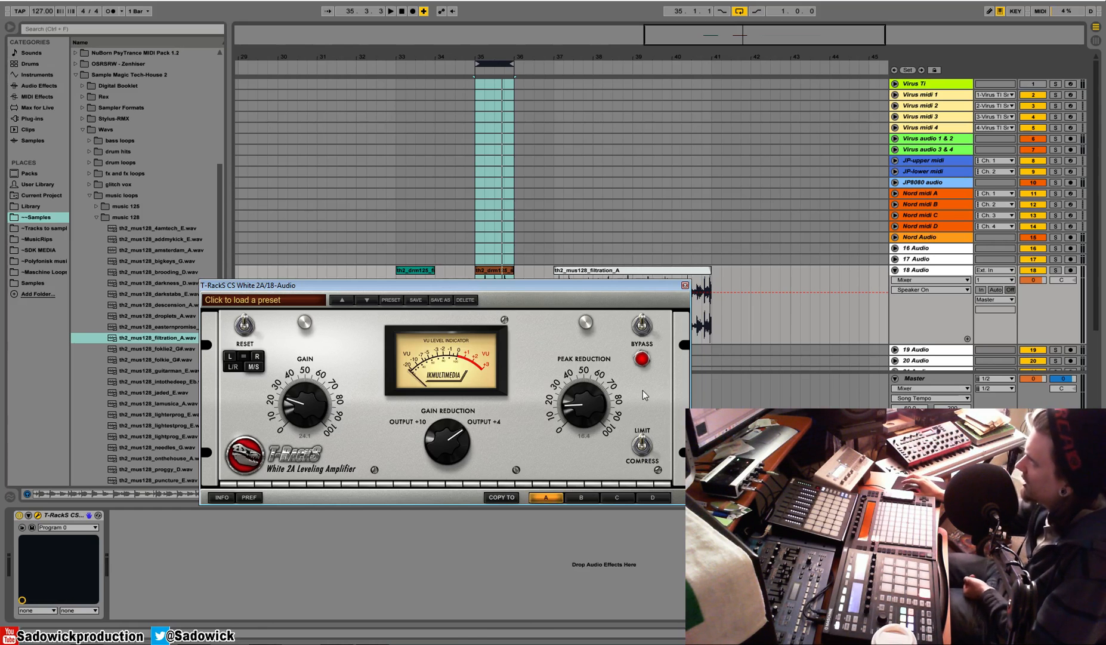
# Play the drum loop at bar 35 and compare the bypassed signal with the compressed one.
pyautogui.press('space')
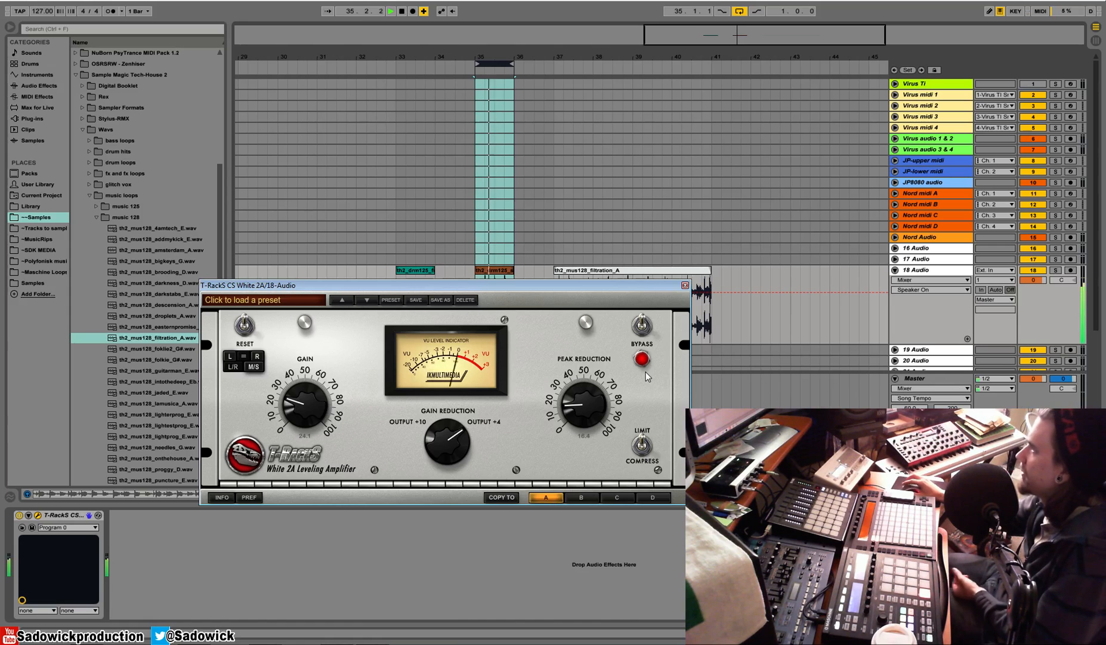
pyautogui.click(642, 327)
pyautogui.click(643, 329)
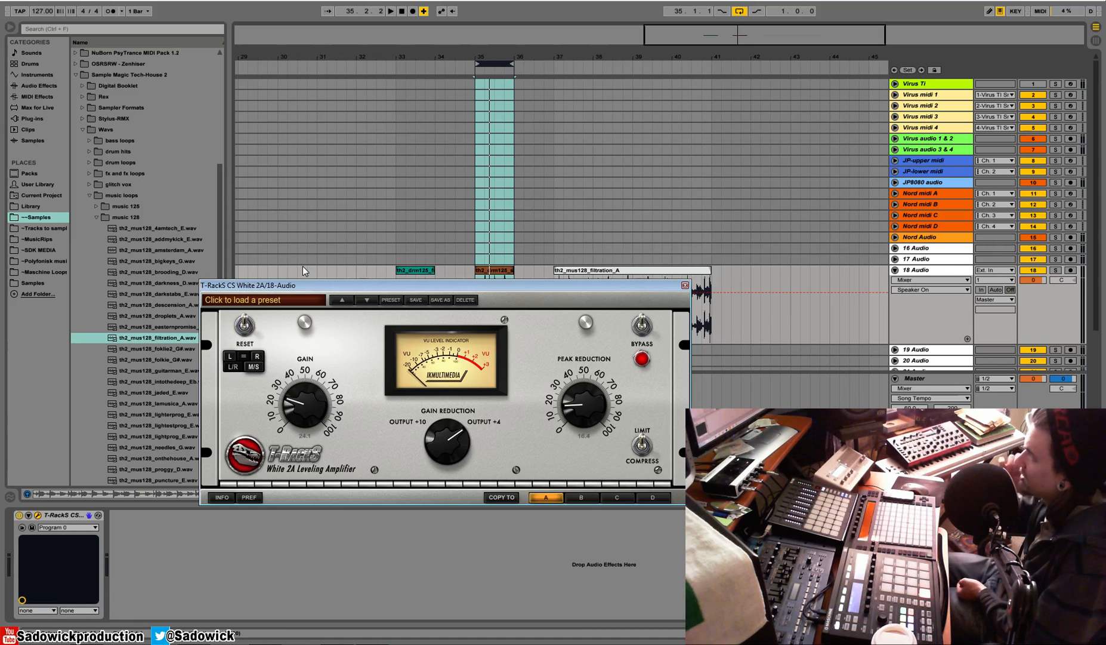
# Move the compressor window aside, try its M/S mode, and return it to L/R.
pyautogui.moveTo(357, 286); pyautogui.dragTo(308, 280)
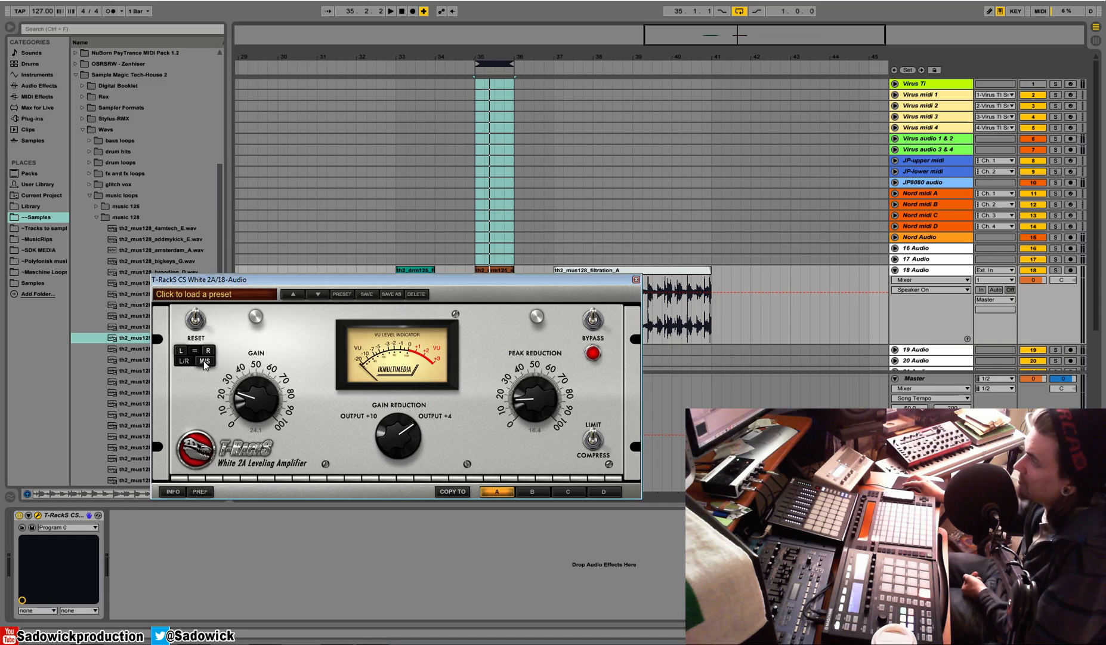
pyautogui.click(205, 361)
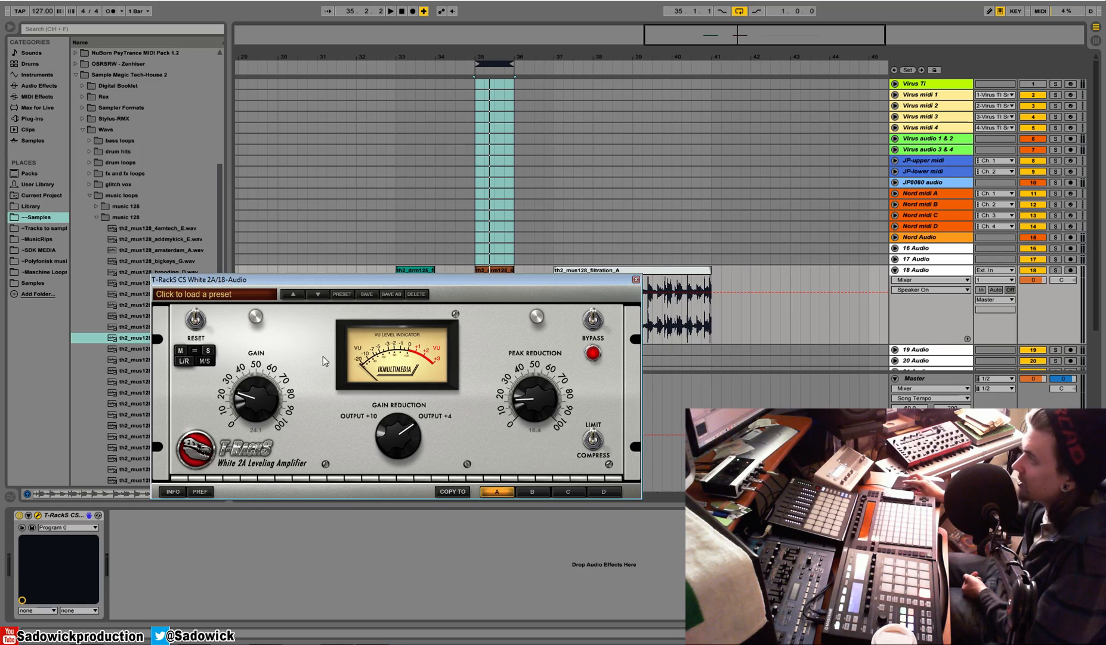
pyautogui.click(187, 360)
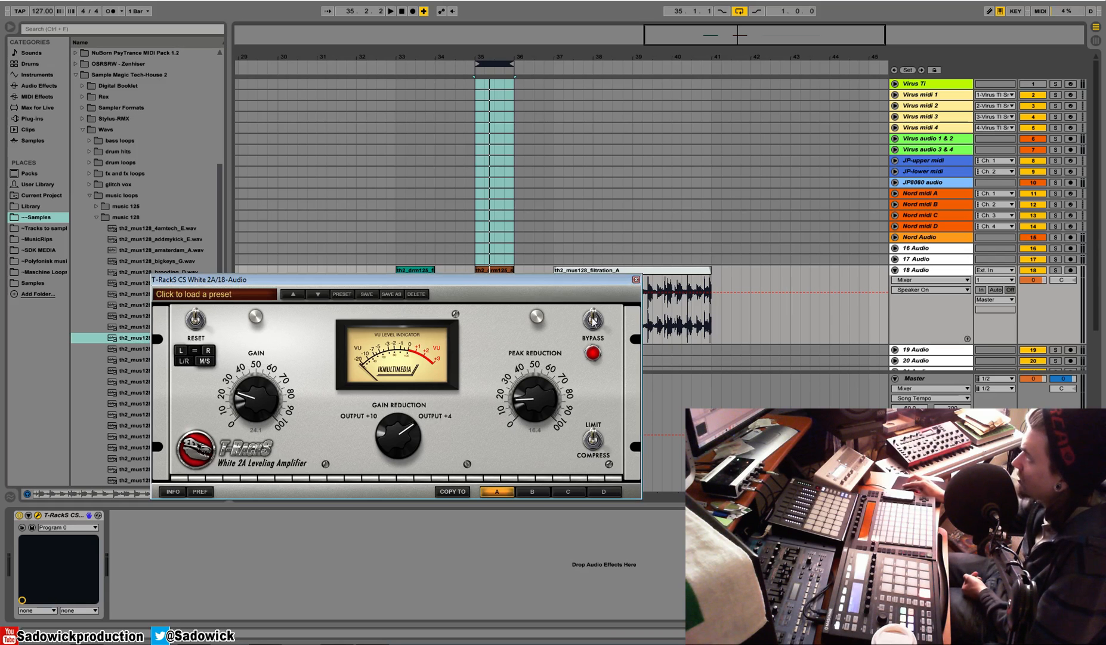
# Move the compressor window clear of the th2_mus128_filtration_A clip and set a four-bar loop over that clip from bar 37.
pyautogui.moveTo(595, 279); pyautogui.dragTo(581, 309)
pyautogui.click(616, 272)
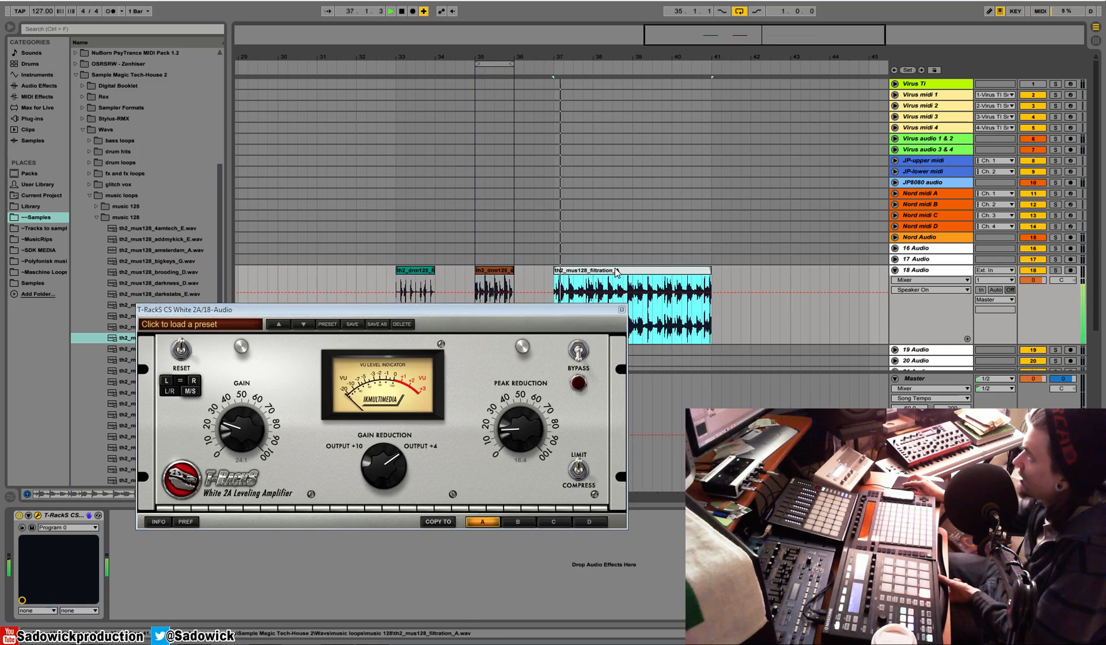
pyautogui.moveTo(495, 63); pyautogui.dragTo(711, 63)
pyautogui.press('space')
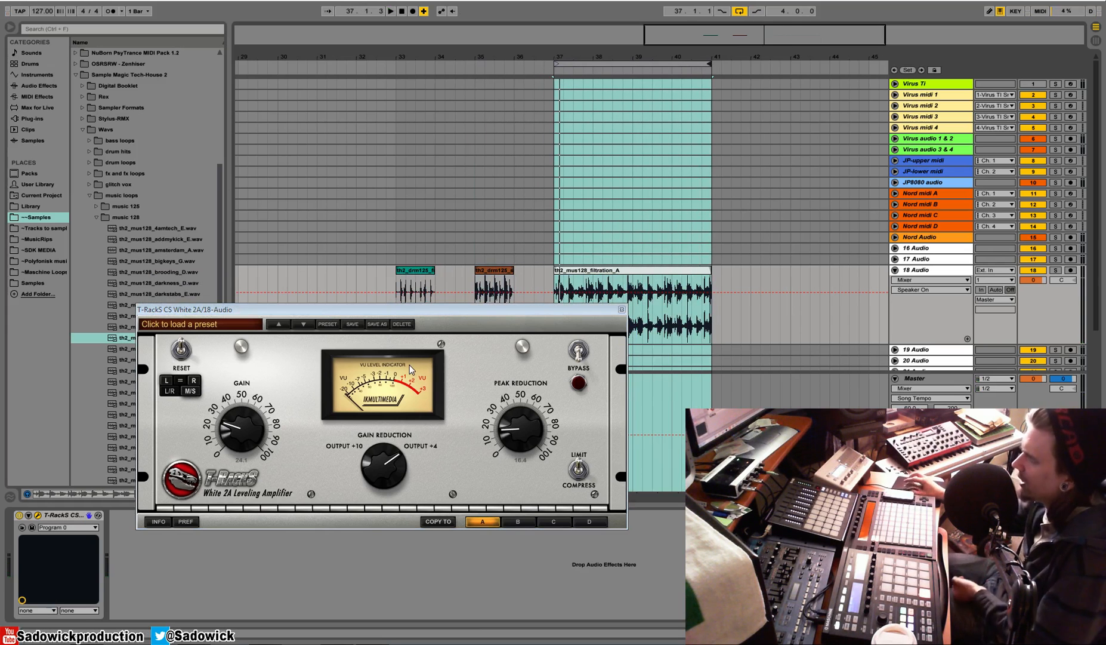
# Switch the compressor to M/S mode and raise Peak Reduction to 100 while the music loop plays.
pyautogui.click(190, 392)
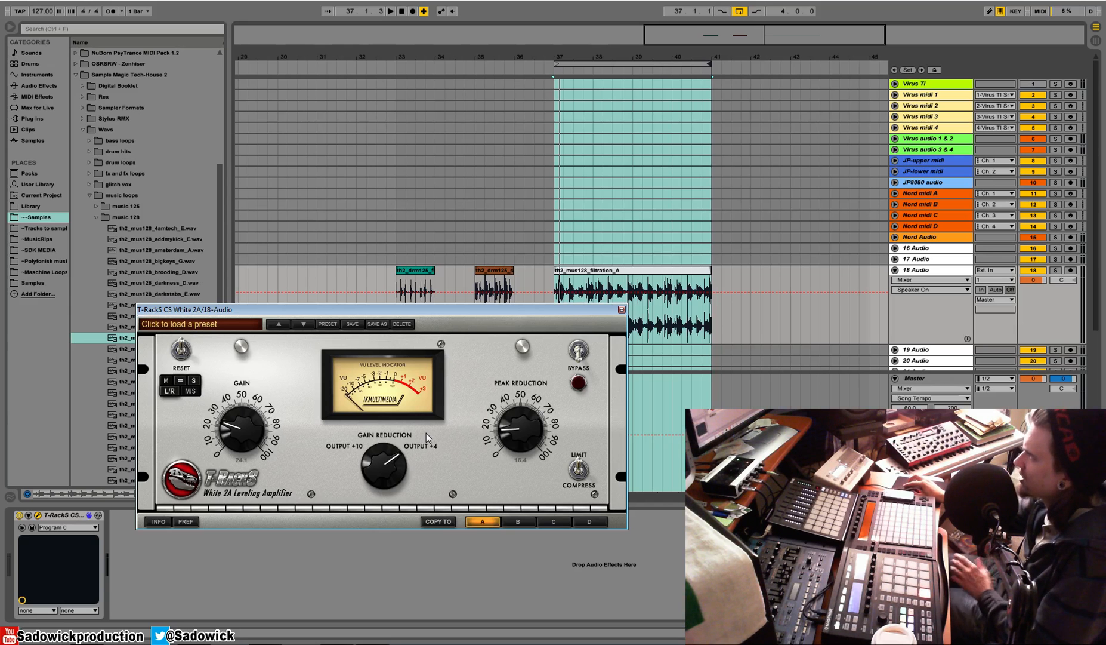
pyautogui.press('space')
pyautogui.moveTo(521, 432); pyautogui.dragTo(520, 352)
pyautogui.press('space')
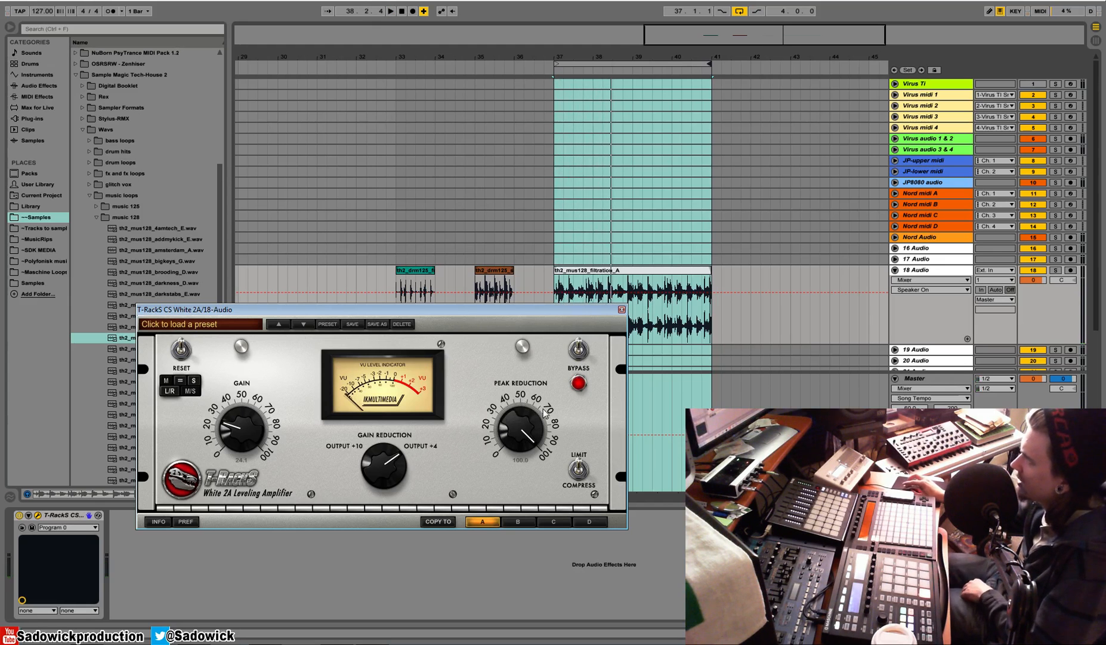
# Replay the music loop and lower Peak Reduction to about 45.
pyautogui.press('space')
pyautogui.moveTo(521, 429); pyautogui.dragTo(529, 507)
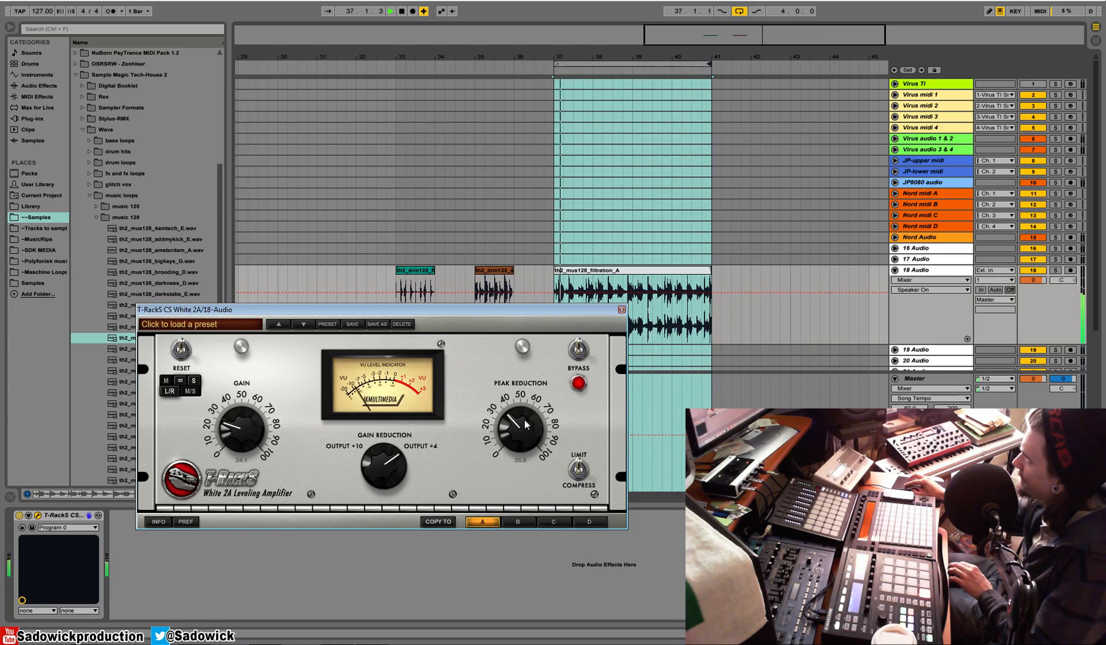
pyautogui.moveTo(520, 437)
pyautogui.mouseDown()
pyautogui.moveTo(521, 419)
pyautogui.moveTo(518, 430)
pyautogui.mouseUp()
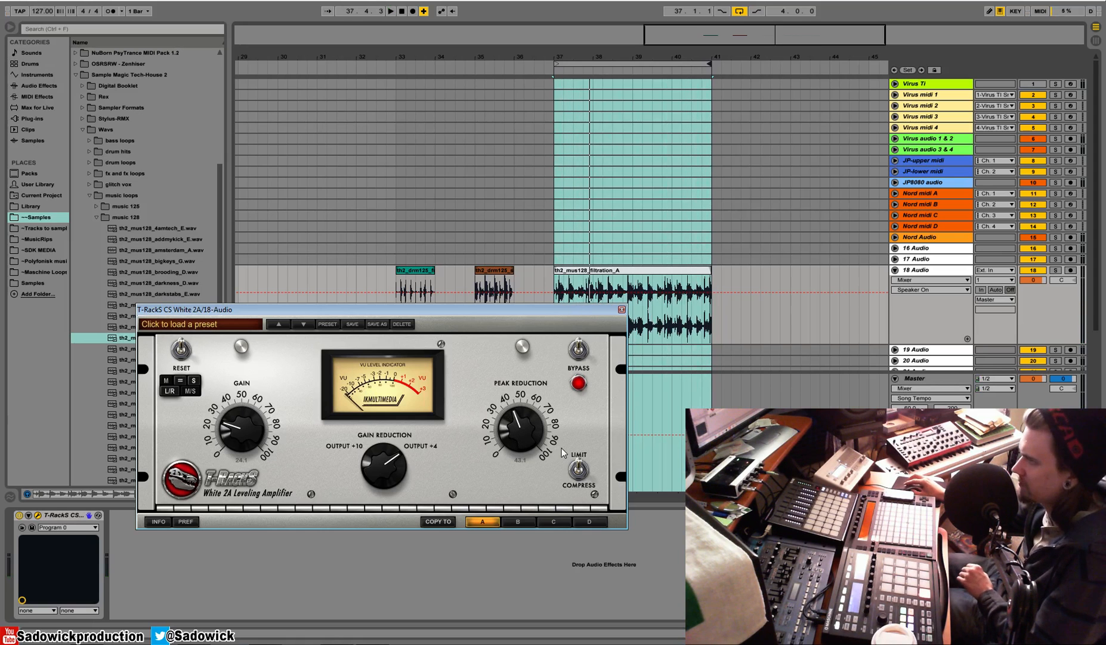